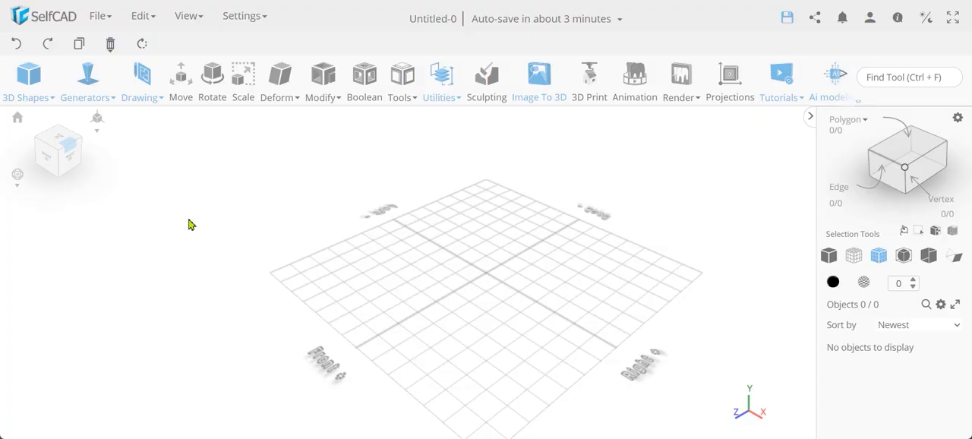
# - Add a cylinder with top and bottom radii of 75 and a height of 100
pyautogui.click(32, 71)
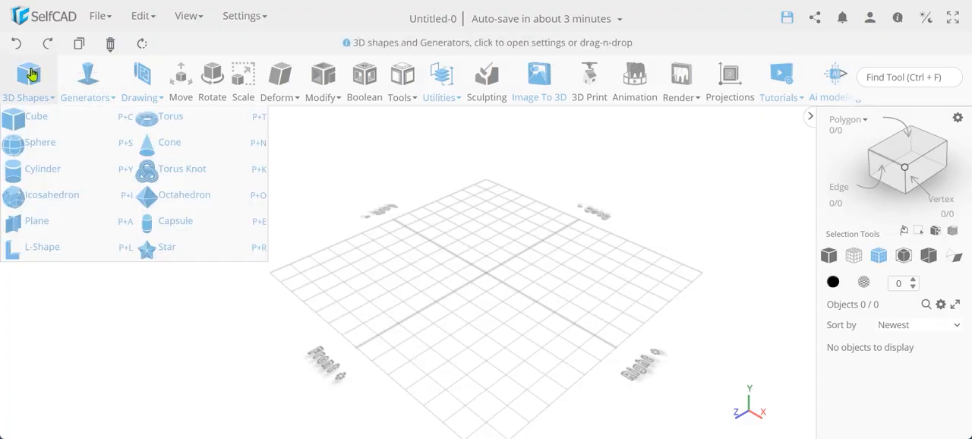
pyautogui.click(35, 171)
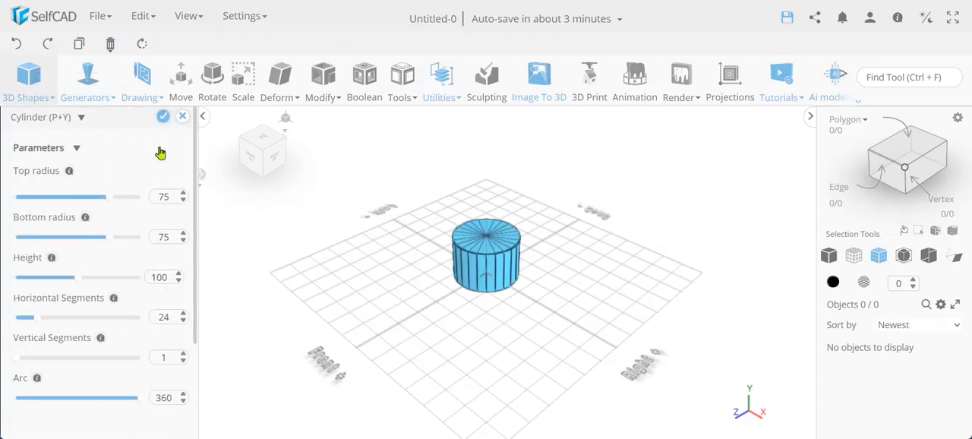
pyautogui.click(163, 116)
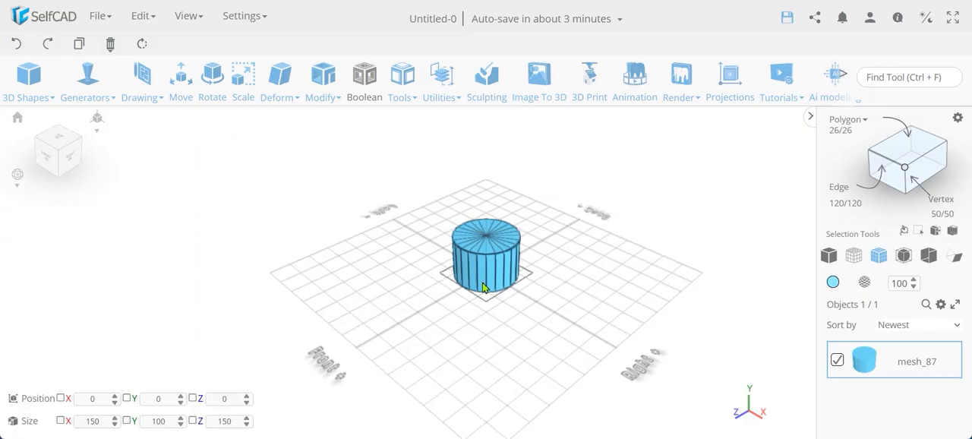
# - Select the edge loop around the cylinder's top rim using edge selection with Loop selection enabled
pyautogui.scroll(3, 483, 287)
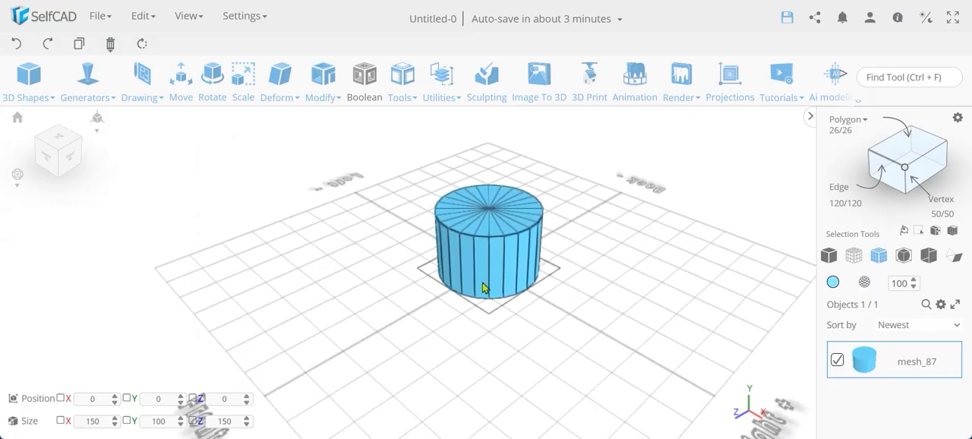
pyautogui.click(887, 167)
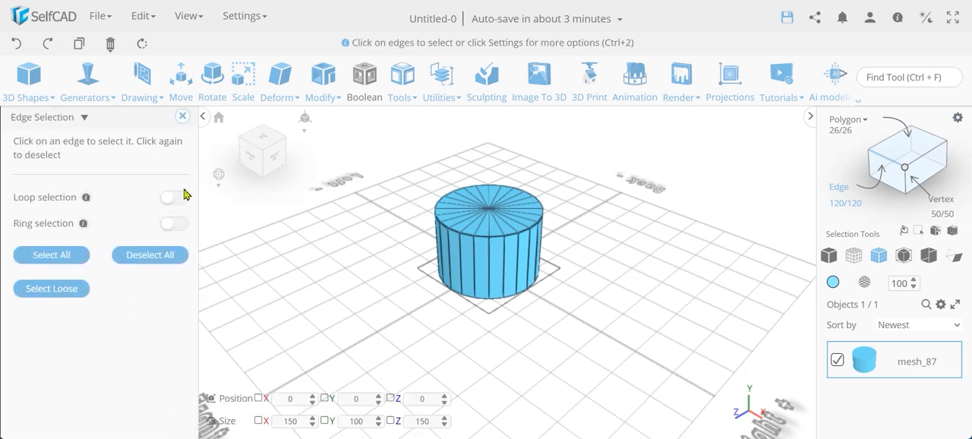
pyautogui.click(179, 198)
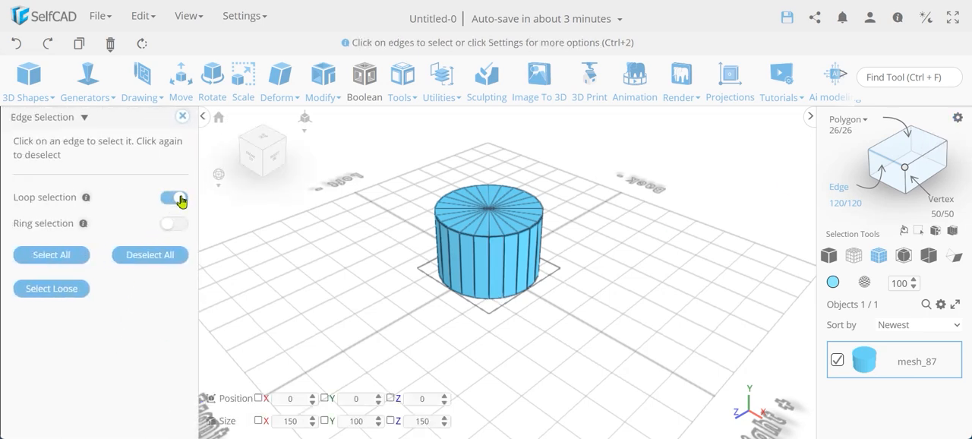
pyautogui.click(483, 241)
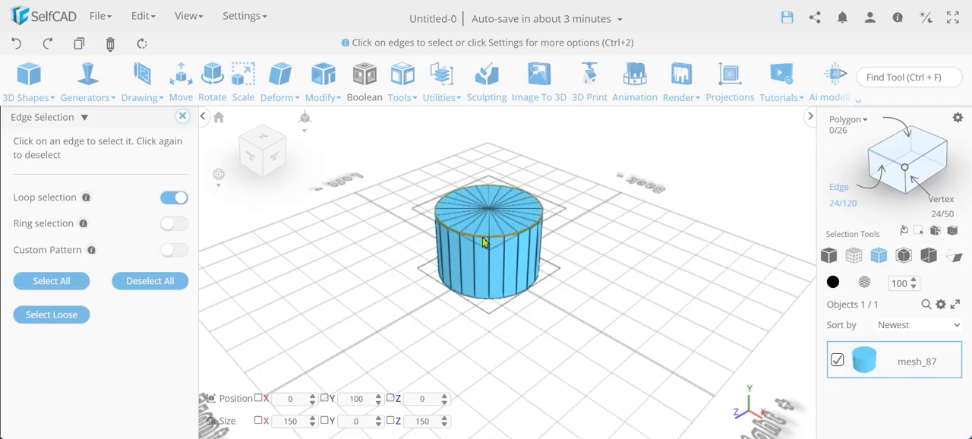
pyautogui.scroll(5, 483, 241)
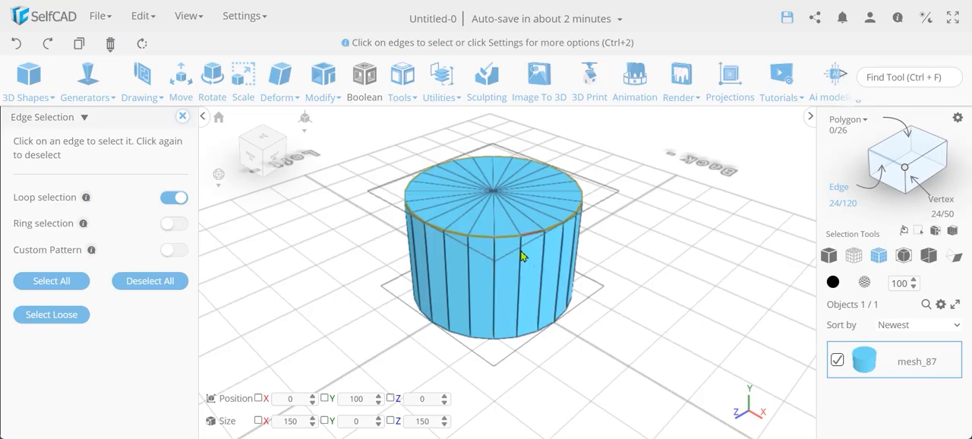
pyautogui.click(182, 116)
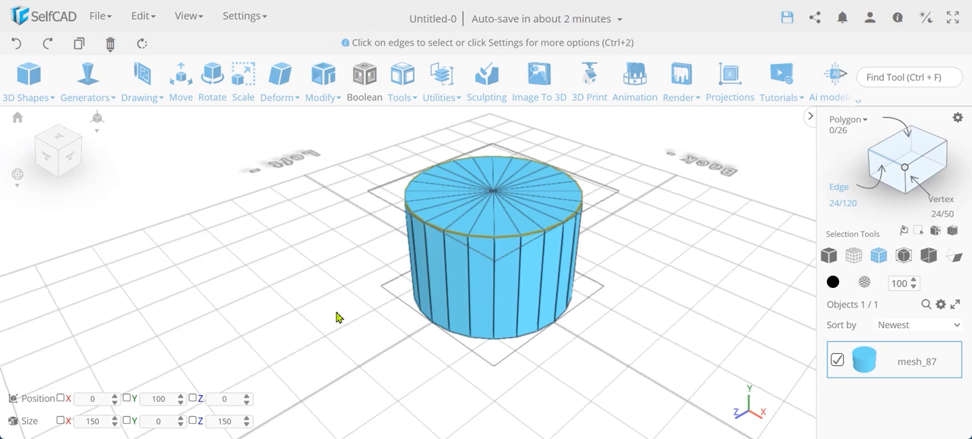
# - Try an Offset fillet on the cylinder's top rim with intensity 20 and level 6
pyautogui.moveTo(325, 95)
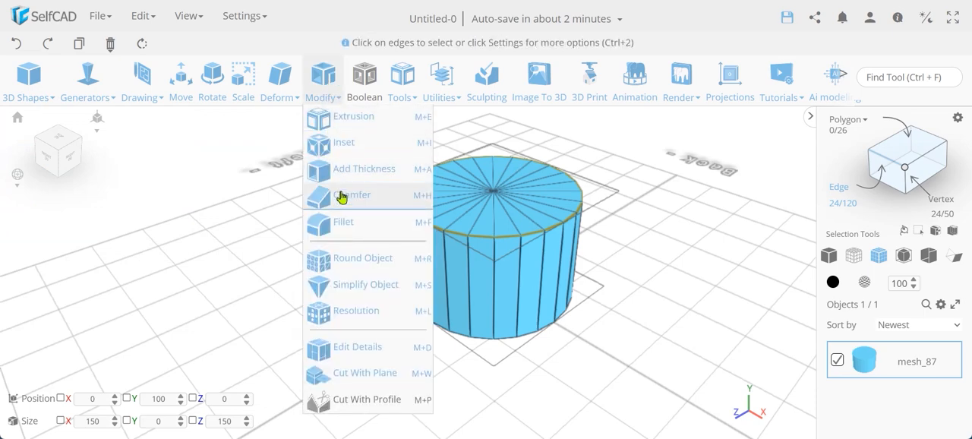
pyautogui.click(343, 221)
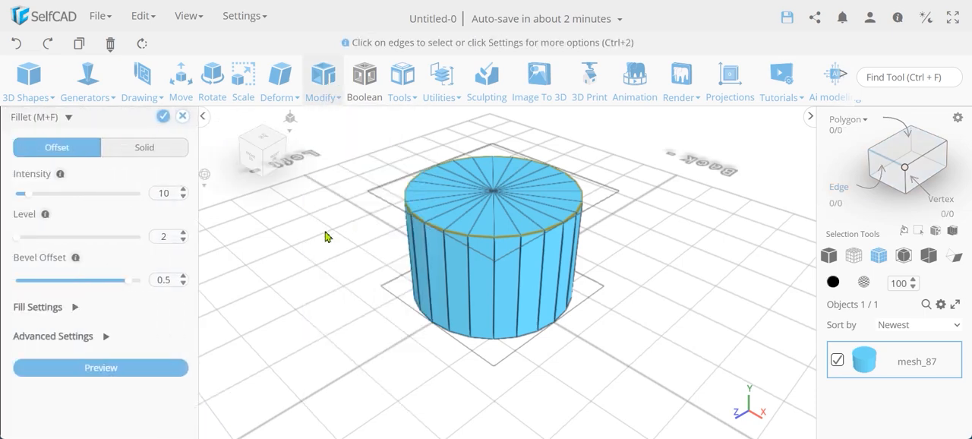
pyautogui.doubleClick(166, 194)
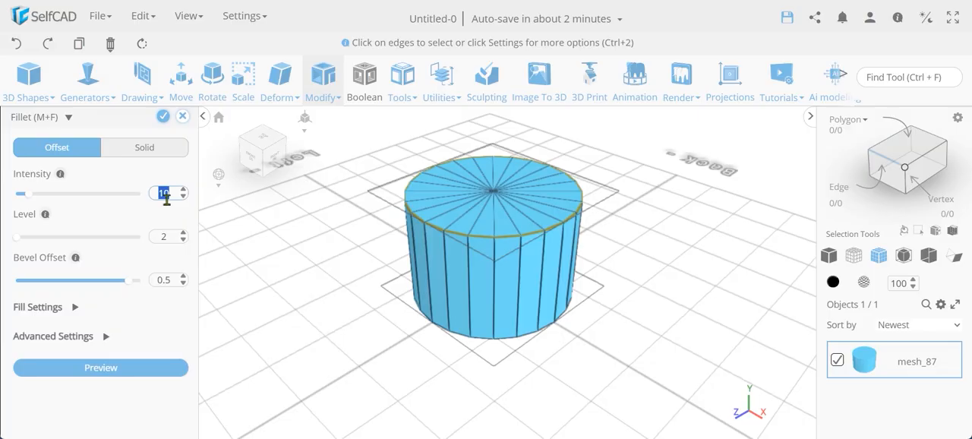
pyautogui.write('20')
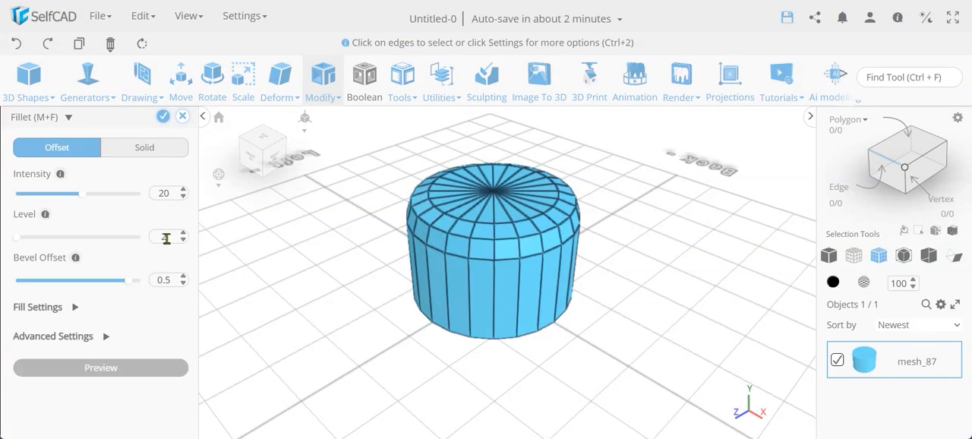
pyautogui.write('5')
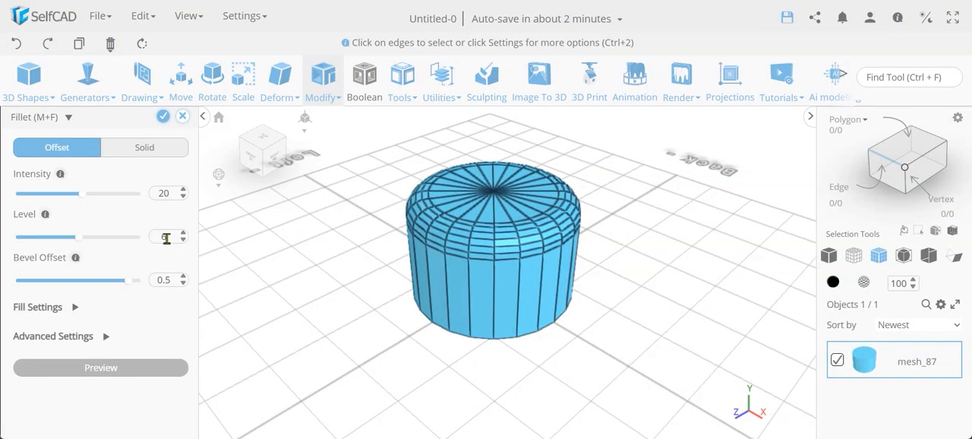
pyautogui.scroll(5, 523, 239)
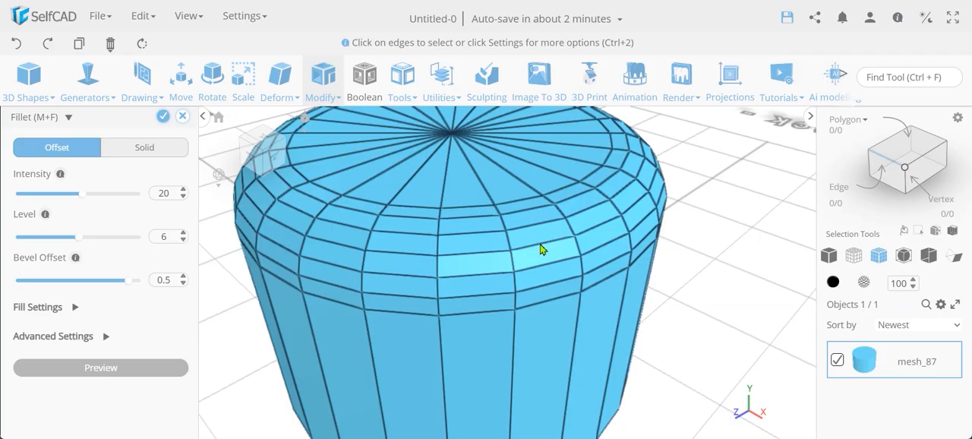
# - Try bevel offsets of -0.5 and 0 on the rim fillet, and set the bevel offset back to 0.5
pyautogui.doubleClick(166, 280)
pyautogui.press('BackSpace')
pyautogui.write('-0.5')
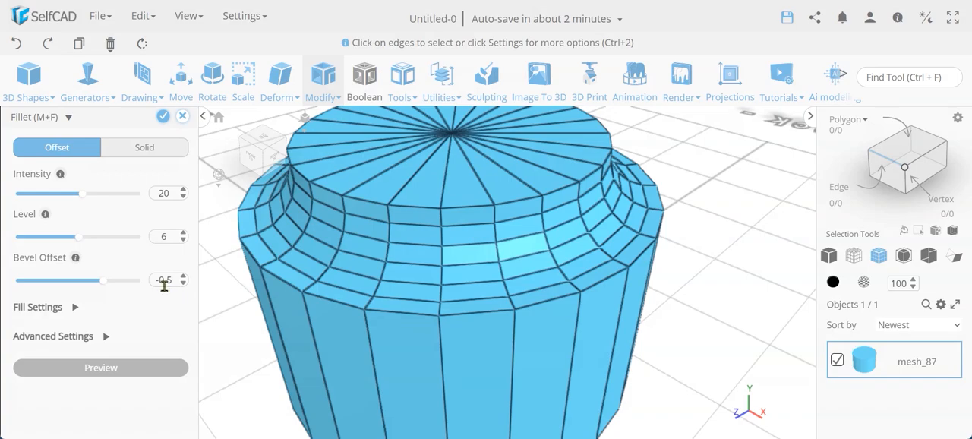
pyautogui.doubleClick(164, 280)
pyautogui.write('0')
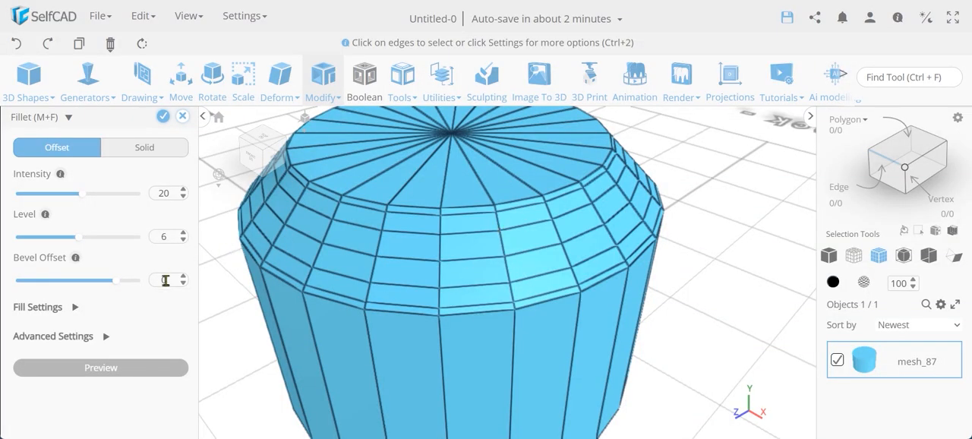
pyautogui.press('BackSpace')
pyautogui.write('0.5')
pyautogui.scroll(-5, 394, 332)
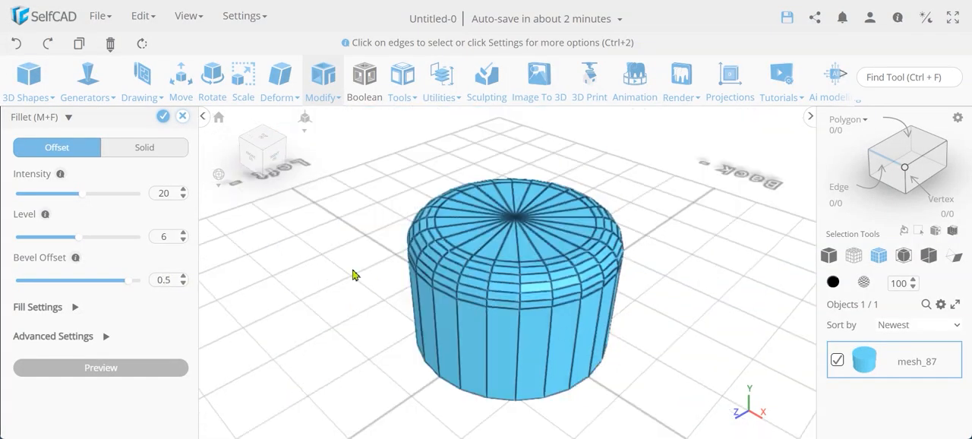
# - Try the Solid fillet type on the cylinder's top rim with intensity 20 and level 6, and inspect the rounded edge
pyautogui.click(143, 149)
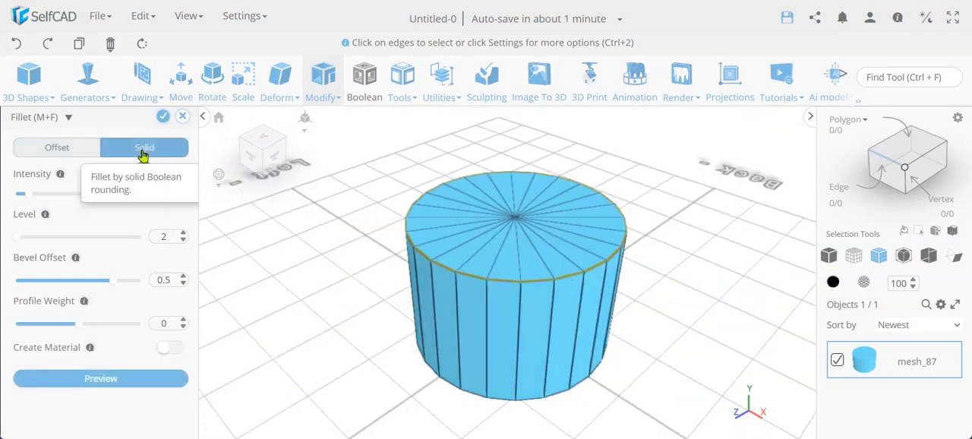
pyautogui.doubleClick(163, 193)
pyautogui.write('20')
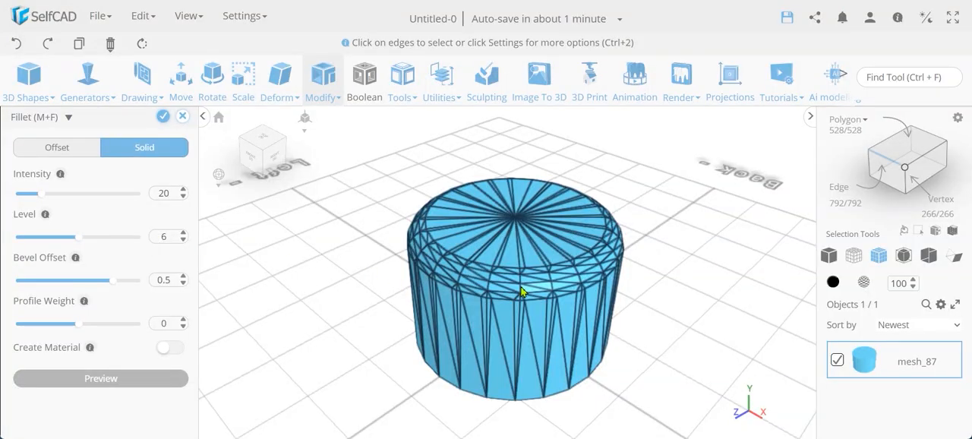
pyautogui.scroll(5, 521, 291)
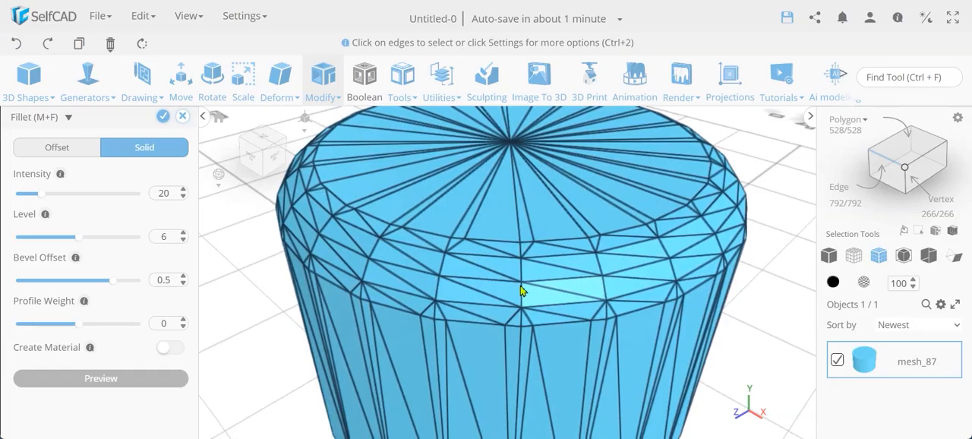
pyautogui.scroll(-1, 521, 291)
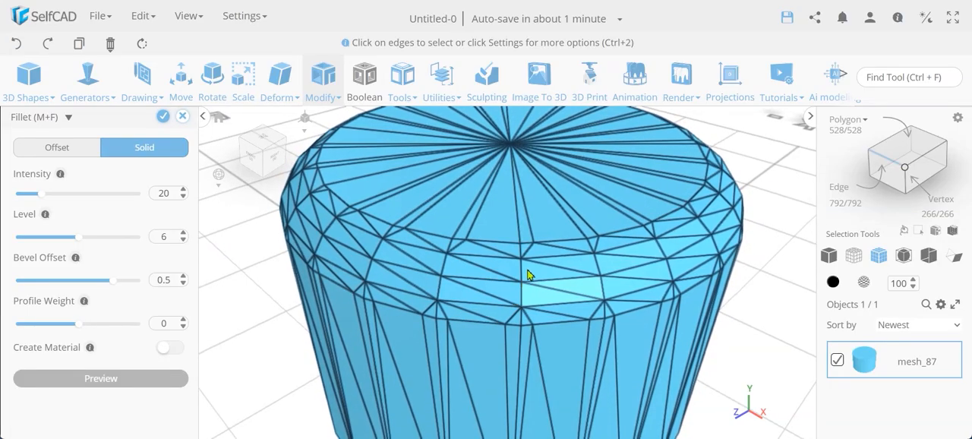
pyautogui.scroll(-2, 530, 277)
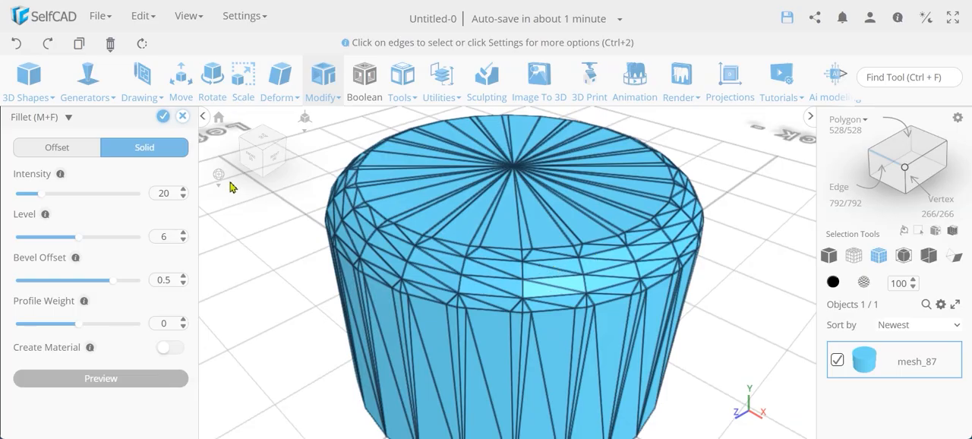
# - Discard the fillet on the cylinder without saving the changes
pyautogui.click(182, 116)
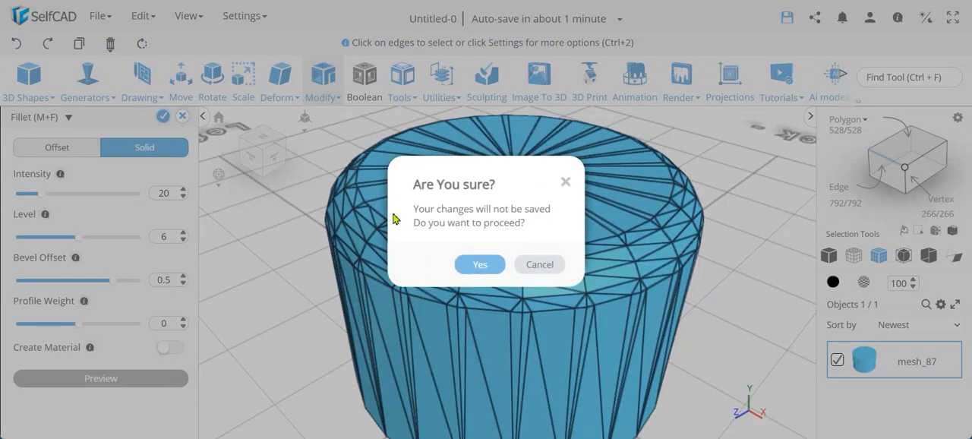
pyautogui.click(560, 266)
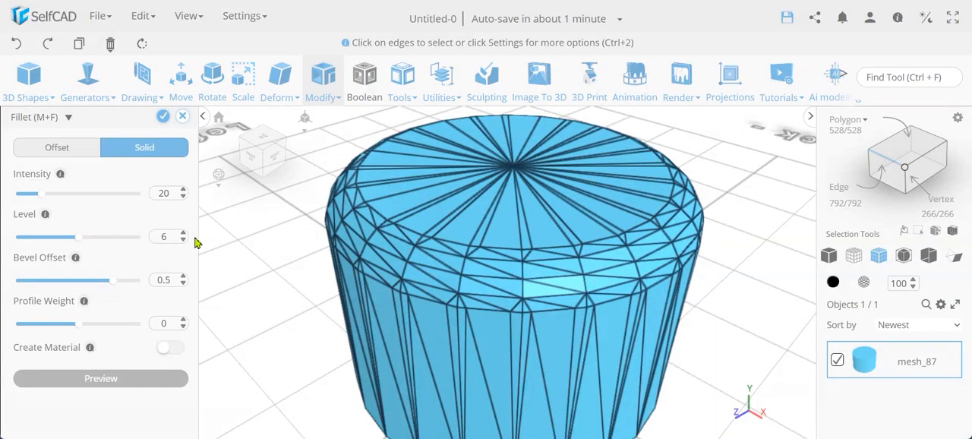
pyautogui.click(183, 120)
pyautogui.click(488, 257)
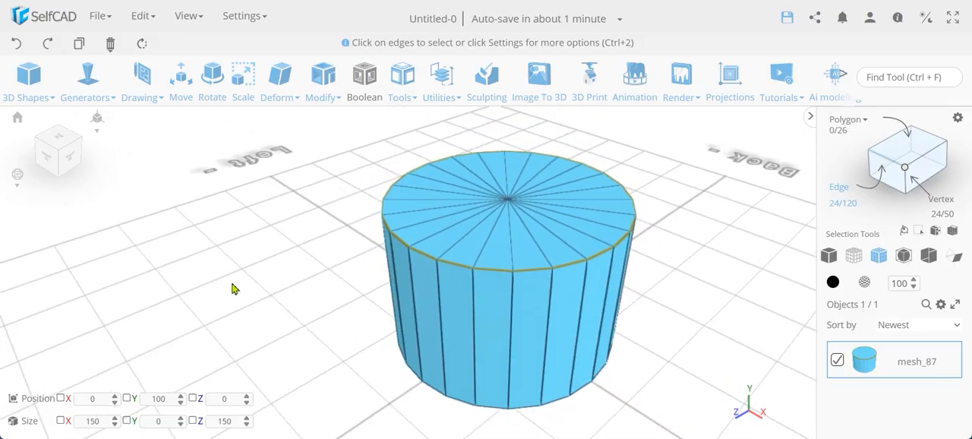
# - Add a cube with width 200, height 50 and depth 200 at the cylinder's base
pyautogui.click(29, 76)
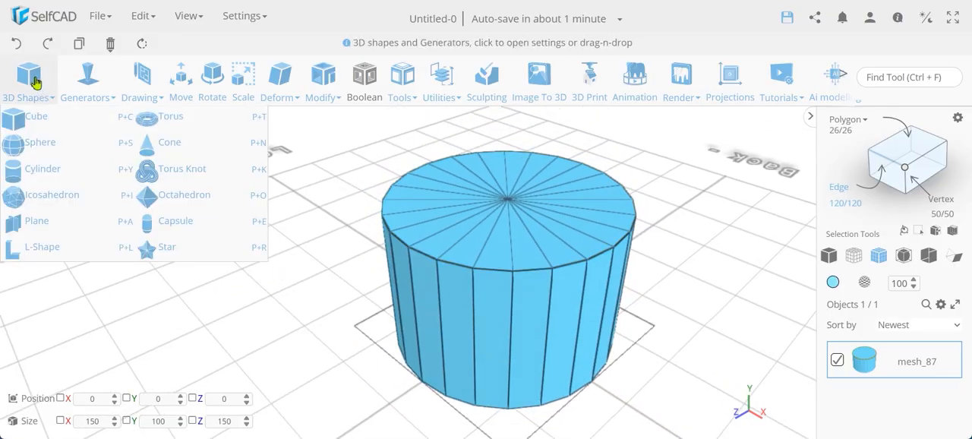
pyautogui.click(36, 118)
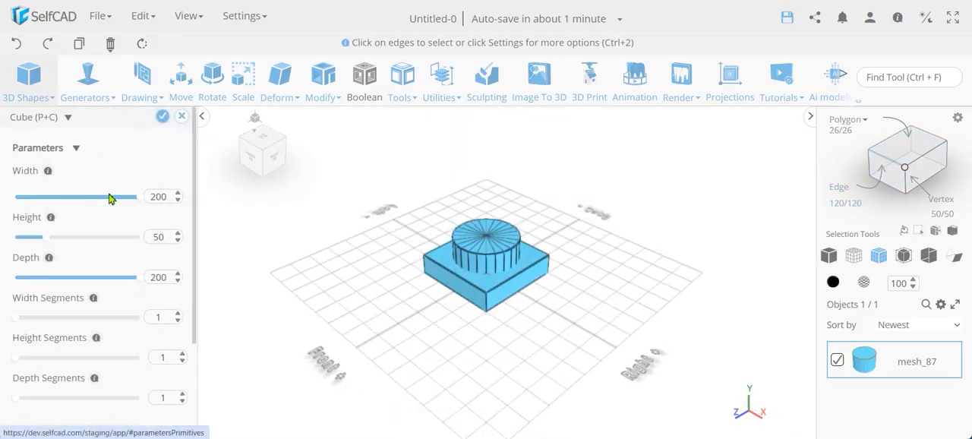
pyautogui.scroll(-3, 128, 317)
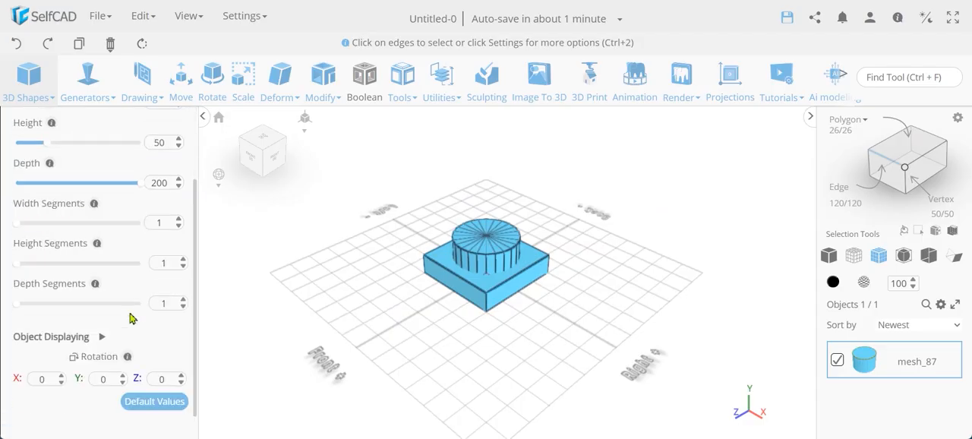
pyautogui.scroll(3, 129, 317)
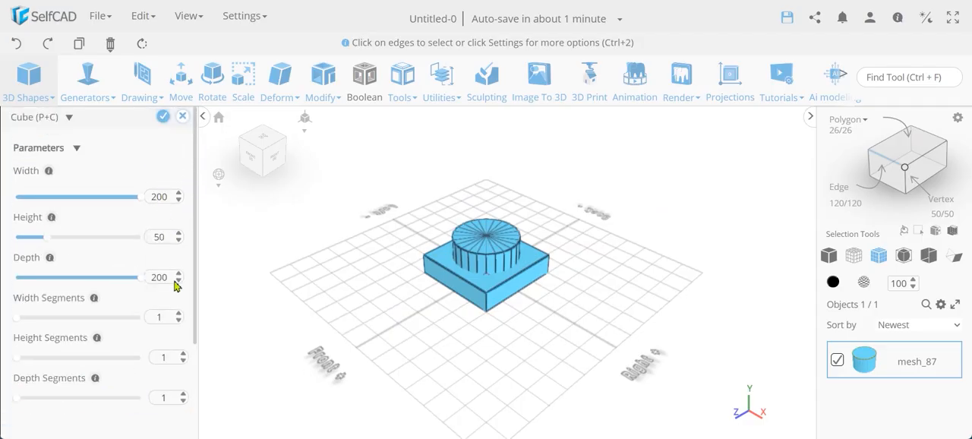
pyautogui.click(164, 116)
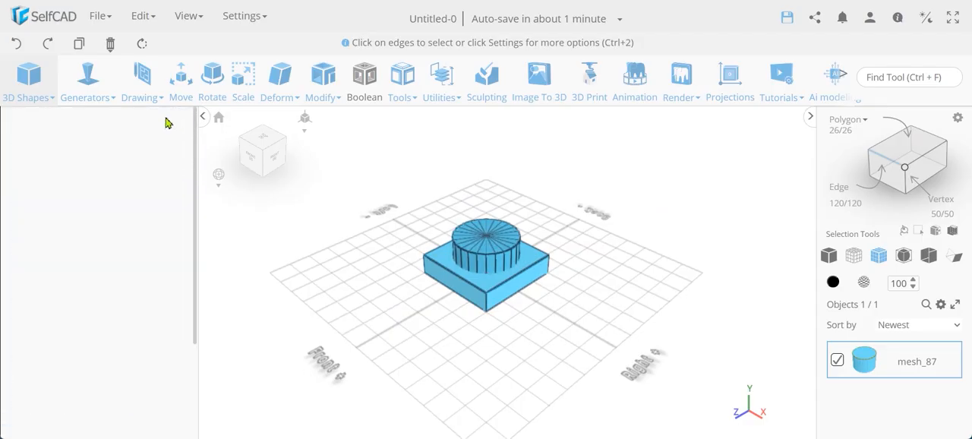
# - Select both the cube and the cylinder and merge them into one object with a Boolean union
pyautogui.click(836, 399)
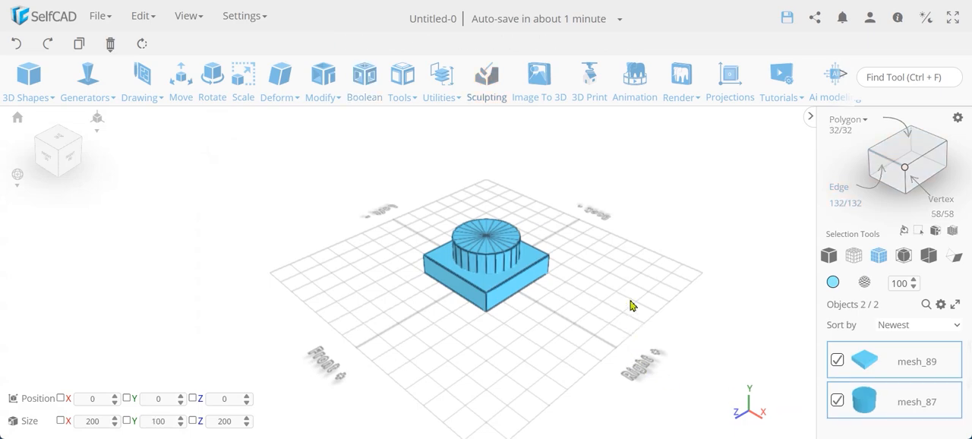
pyautogui.hotkey('ctrl', 'u')
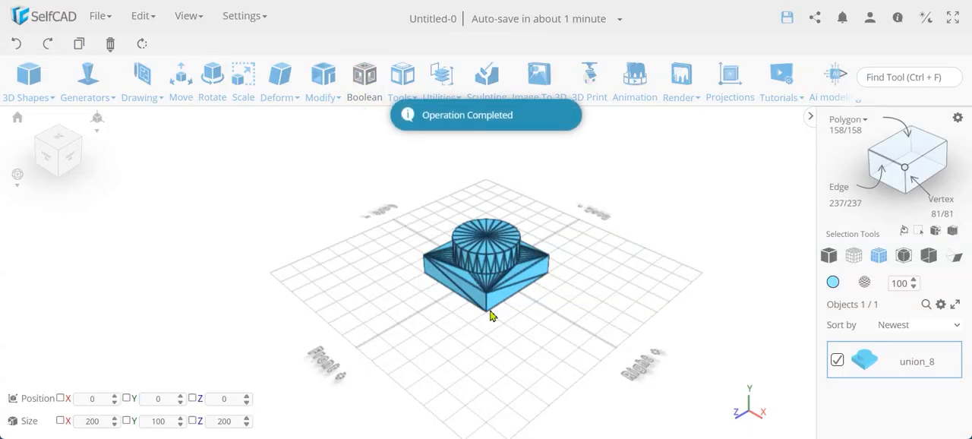
pyautogui.scroll(5, 490, 281)
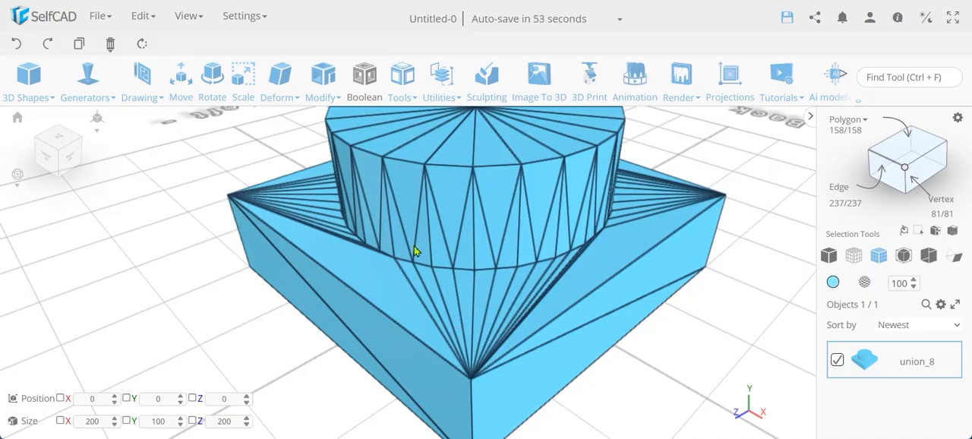
pyautogui.scroll(-5, 551, 265)
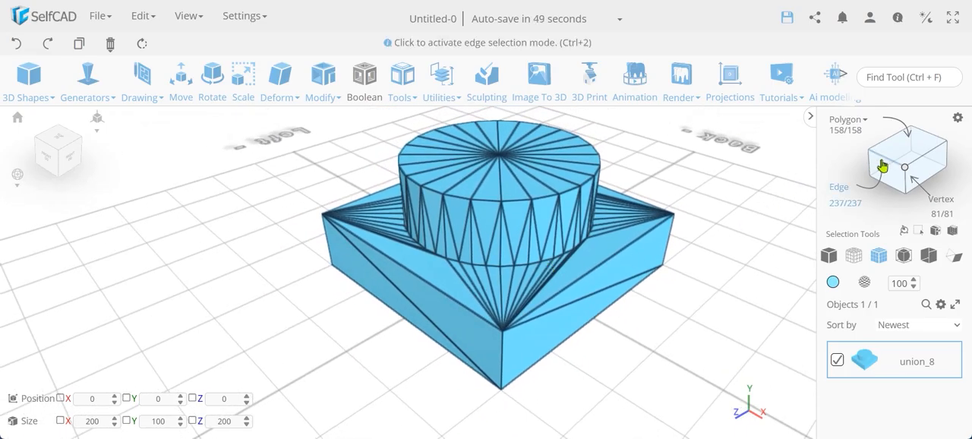
# - Try to select the edges around the cylinder's base on the merged model with loop selection
pyautogui.click(959, 121)
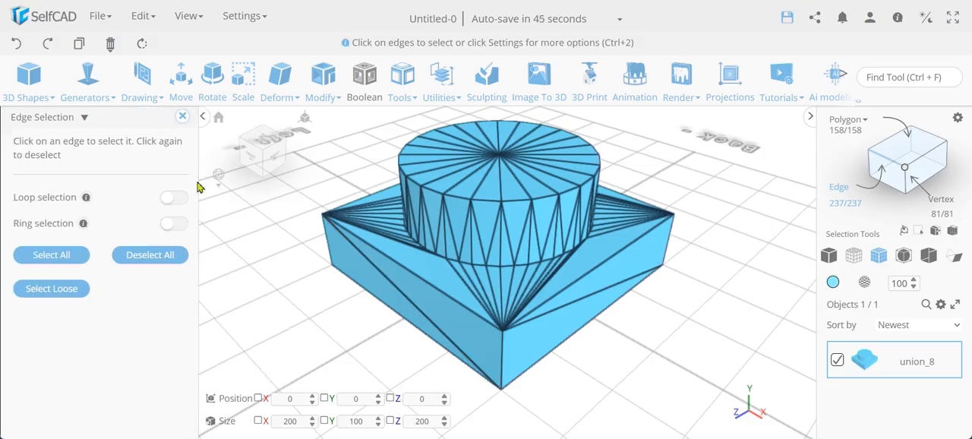
pyautogui.click(180, 200)
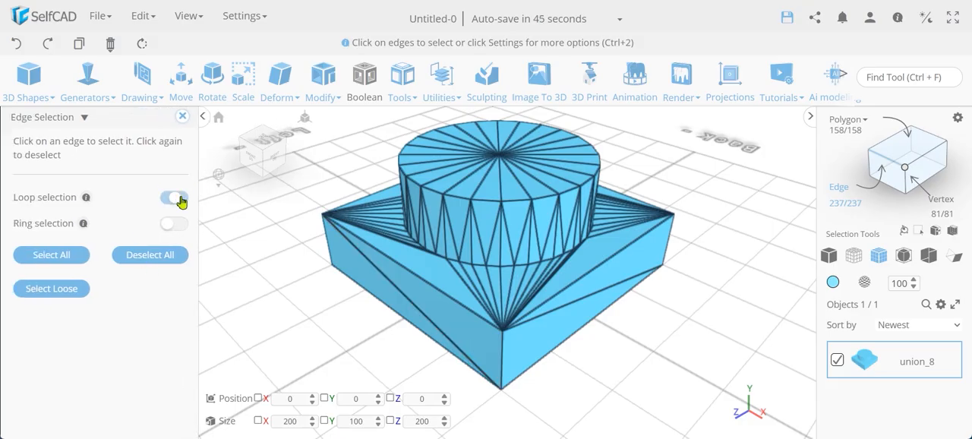
pyautogui.click(466, 268)
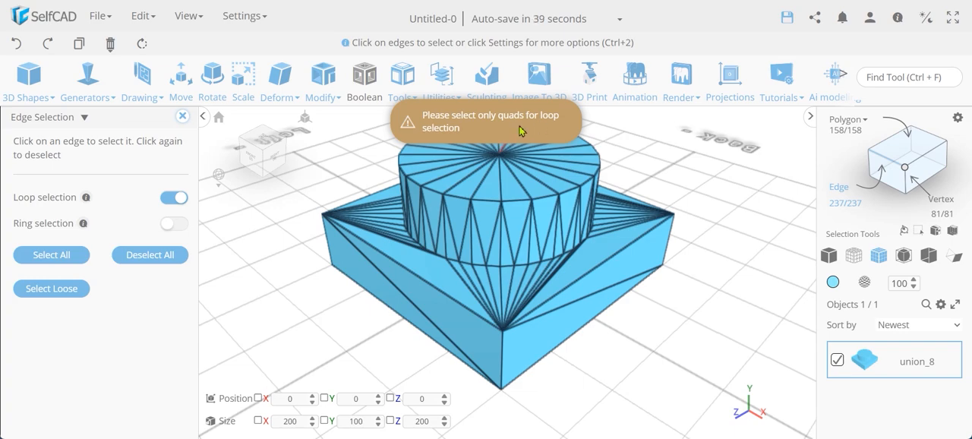
pyautogui.click(183, 117)
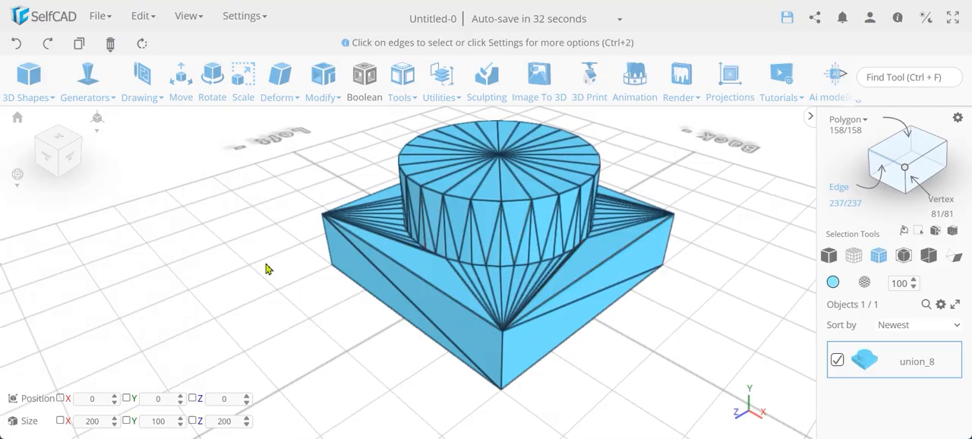
# - Select the cube's upper face around the cylinder in polygon mode and convert that selection to its boundary edges
pyautogui.moveTo(266, 268); pyautogui.dragTo(383, 254)
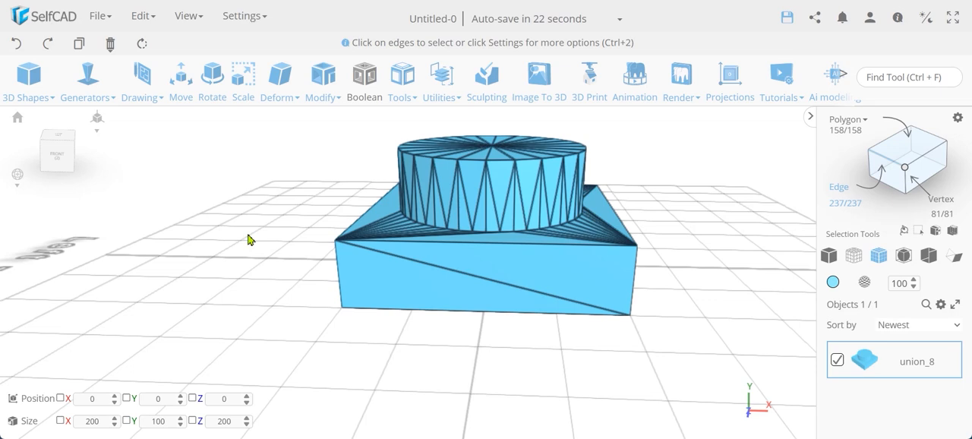
pyautogui.moveTo(247, 240); pyautogui.dragTo(679, 273)
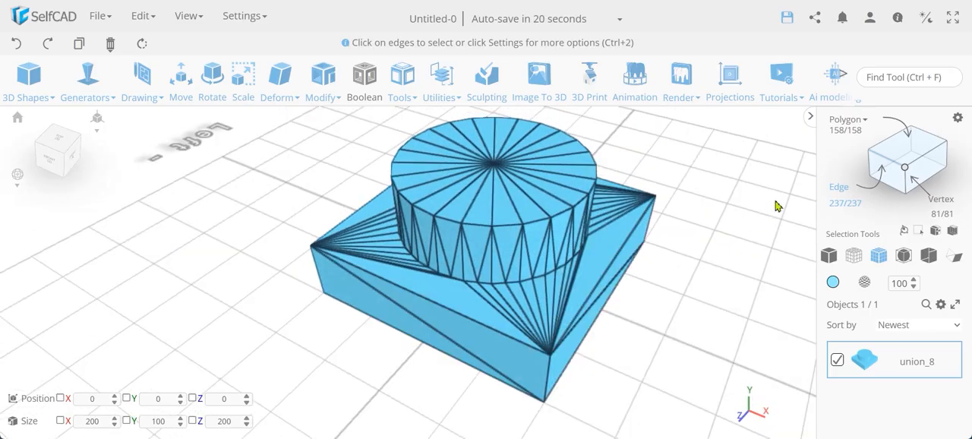
pyautogui.click(900, 148)
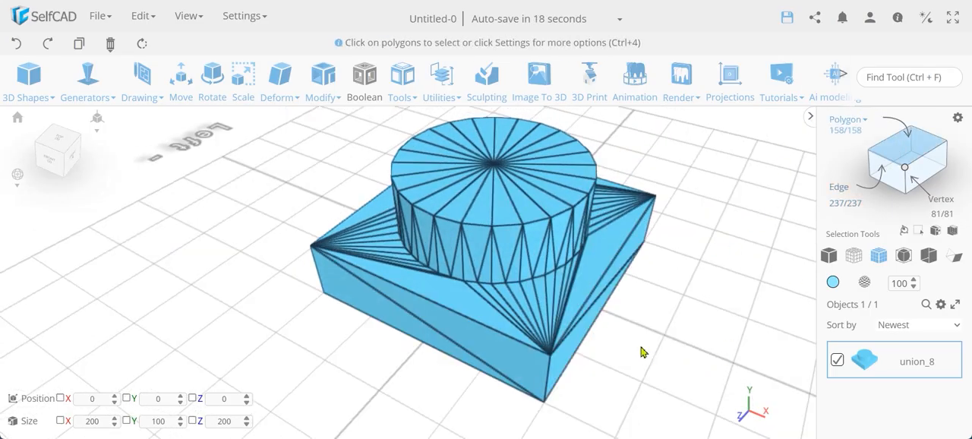
pyautogui.click(538, 315)
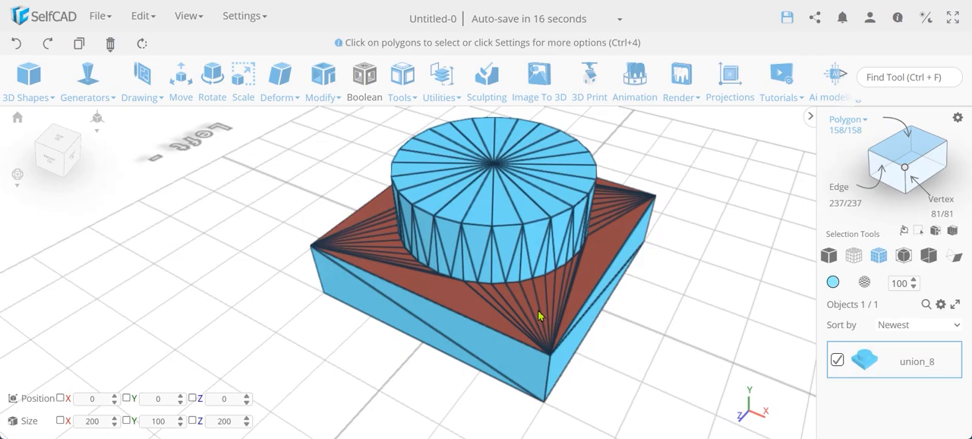
pyautogui.click(538, 315)
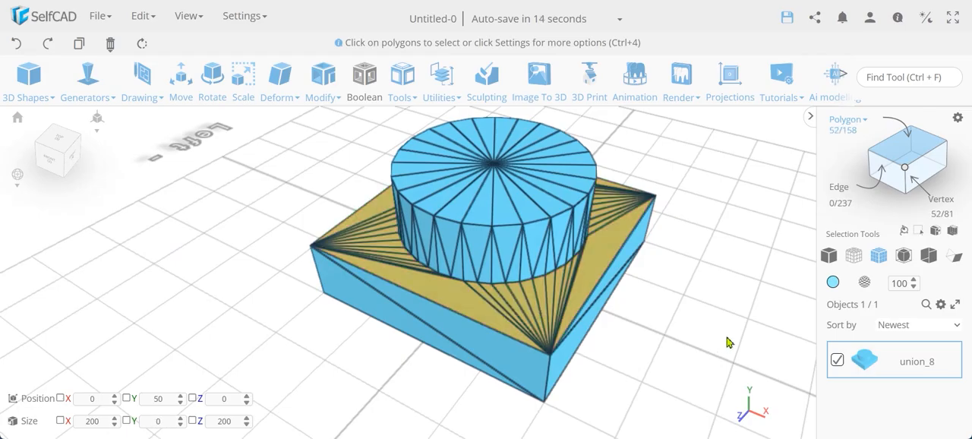
pyautogui.click(880, 164)
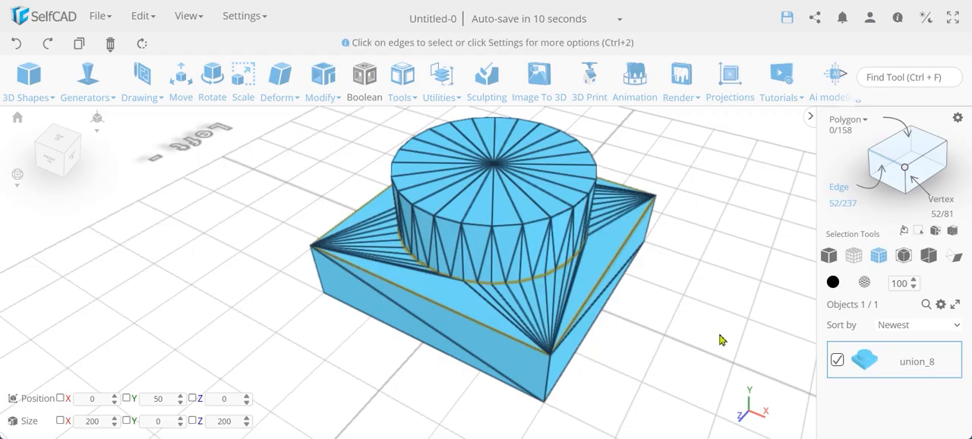
# - Deselect the cube's outer upper edges one by one, leaving the circular edges at the cylinder's base selected
pyautogui.moveTo(707, 321); pyautogui.dragTo(673, 324)
pyautogui.click(607, 294)
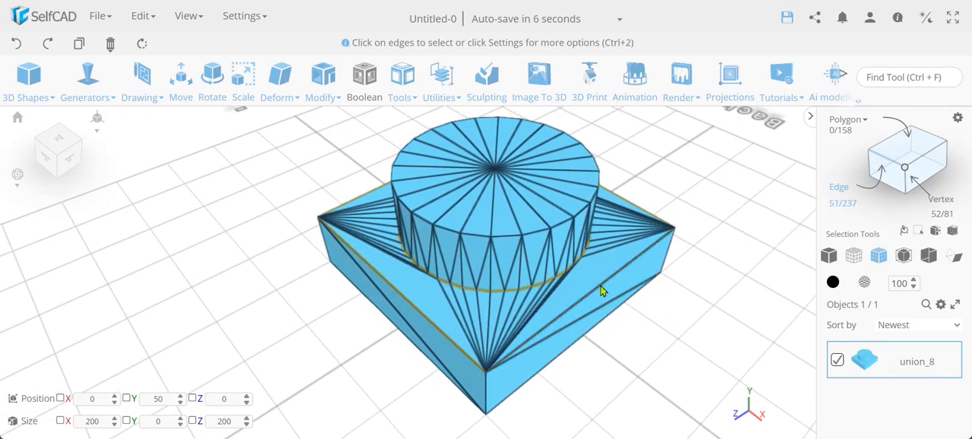
pyautogui.click(399, 300)
pyautogui.moveTo(235, 293); pyautogui.dragTo(472, 288)
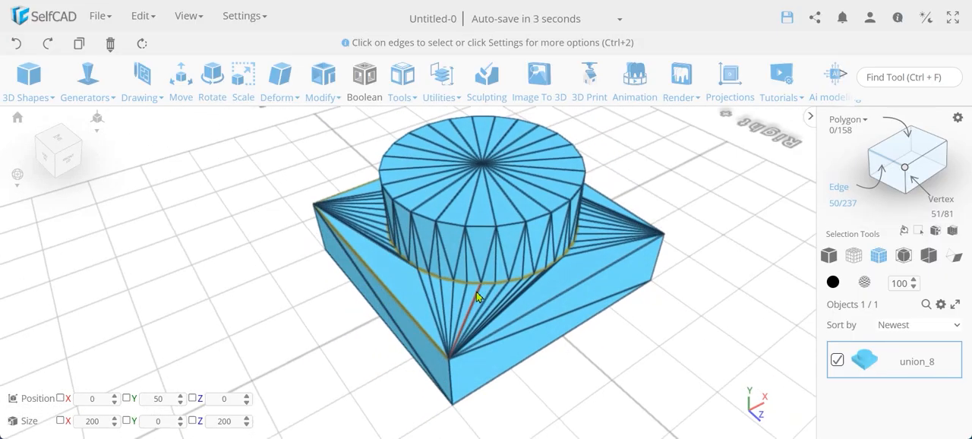
pyautogui.click(403, 301)
pyautogui.moveTo(287, 277); pyautogui.dragTo(433, 282)
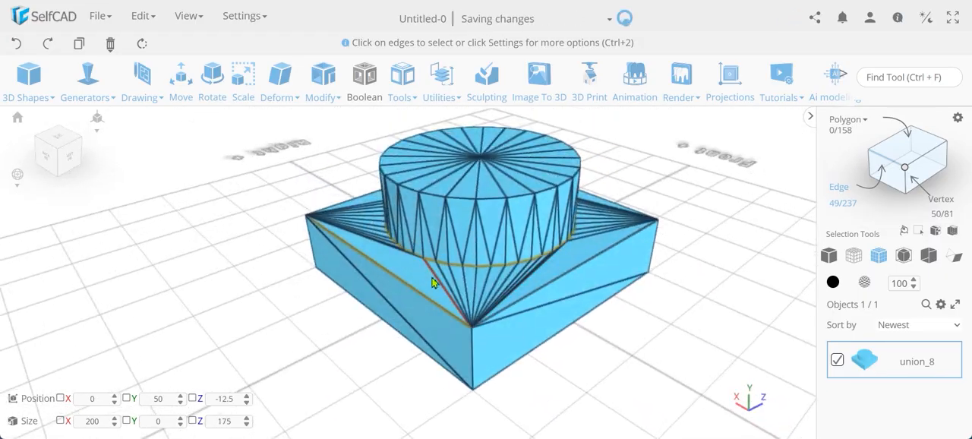
pyautogui.click(415, 290)
pyautogui.moveTo(254, 324); pyautogui.dragTo(388, 320)
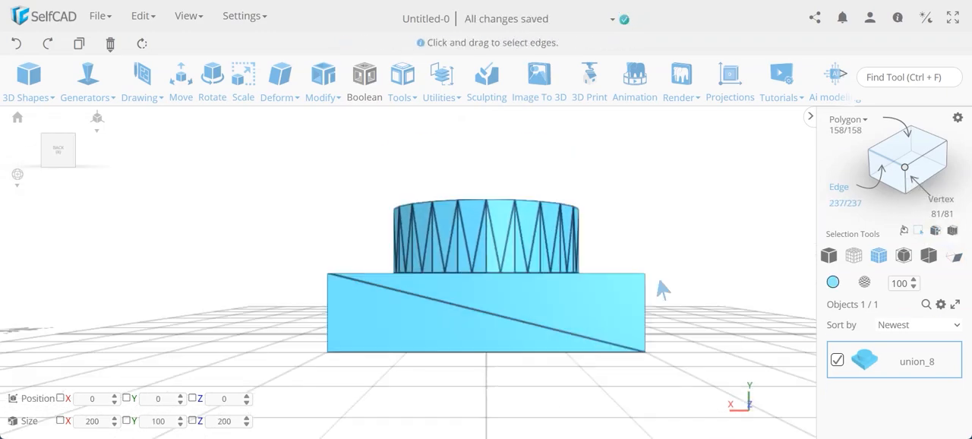
# - Try marquee-selecting the edges at the junction between the cube and the cylinder from the back in solid + wireframe display
pyautogui.moveTo(663, 296); pyautogui.dragTo(317, 265)
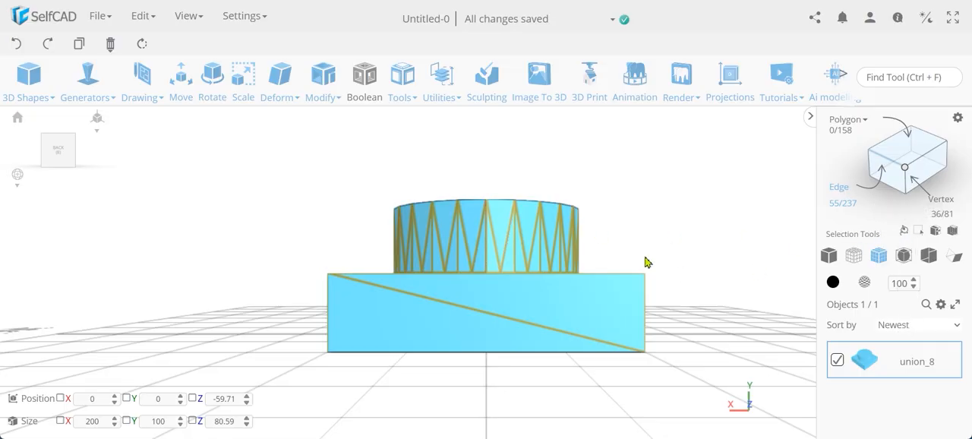
pyautogui.click(671, 236)
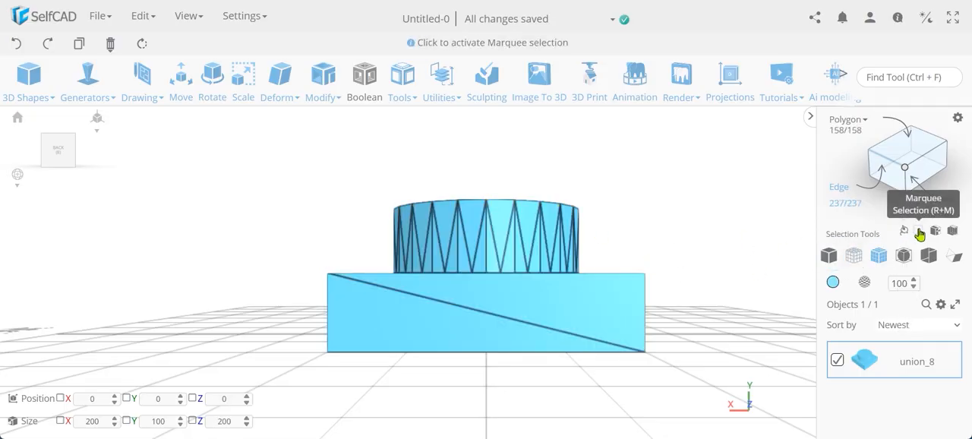
pyautogui.click(920, 232)
pyautogui.moveTo(299, 248); pyautogui.dragTo(667, 306)
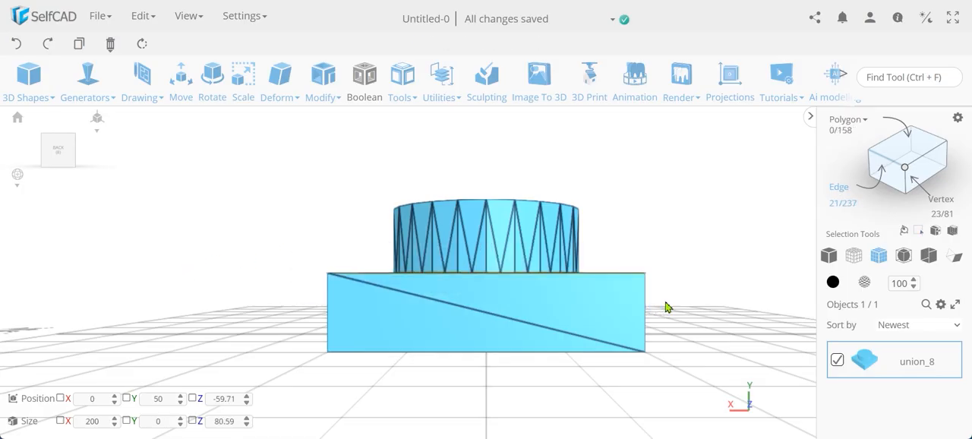
pyautogui.moveTo(707, 219); pyautogui.dragTo(689, 229)
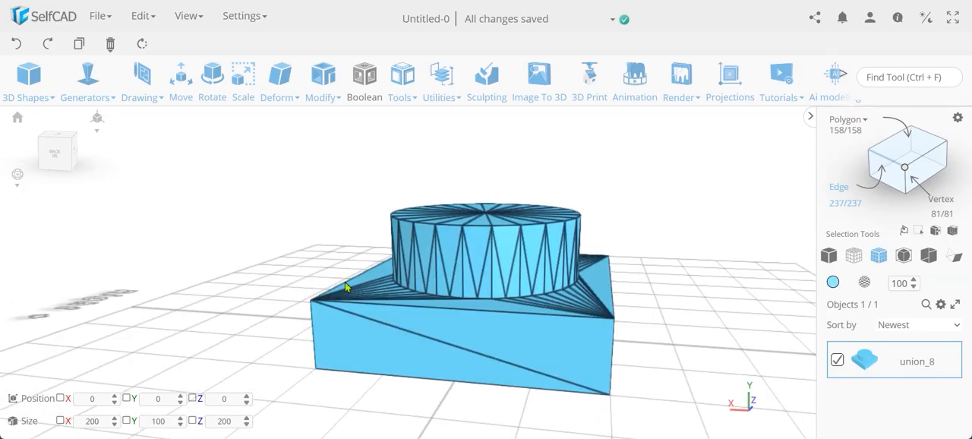
# - Marquee-select all edges at the cube's upper level from the back in wireframe display, then restore solid + wireframe display
pyautogui.click(56, 152)
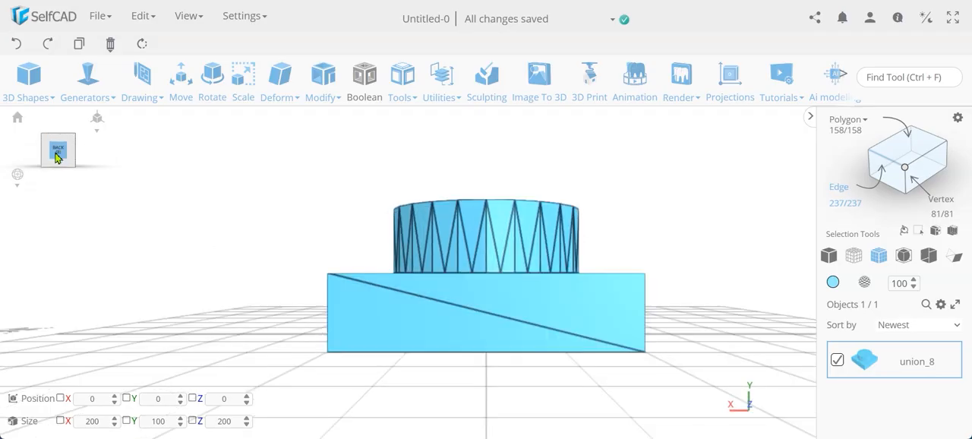
pyautogui.click(853, 260)
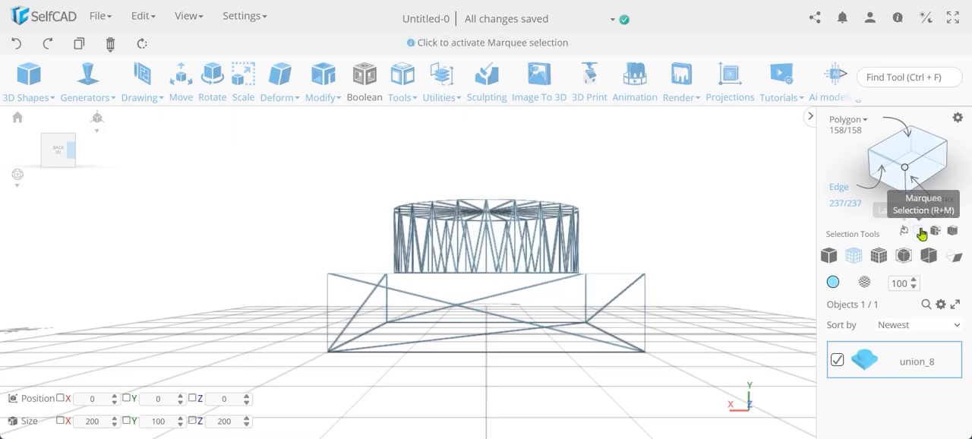
pyautogui.click(922, 232)
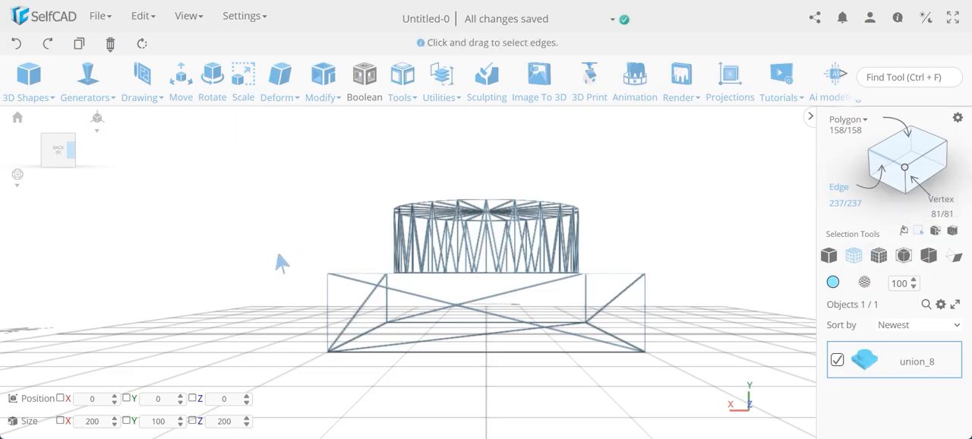
pyautogui.moveTo(278, 258); pyautogui.dragTo(670, 300)
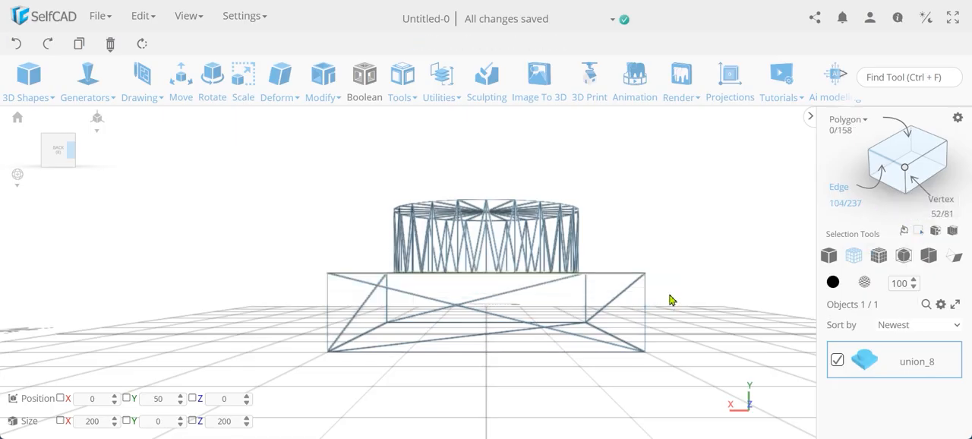
pyautogui.click(827, 258)
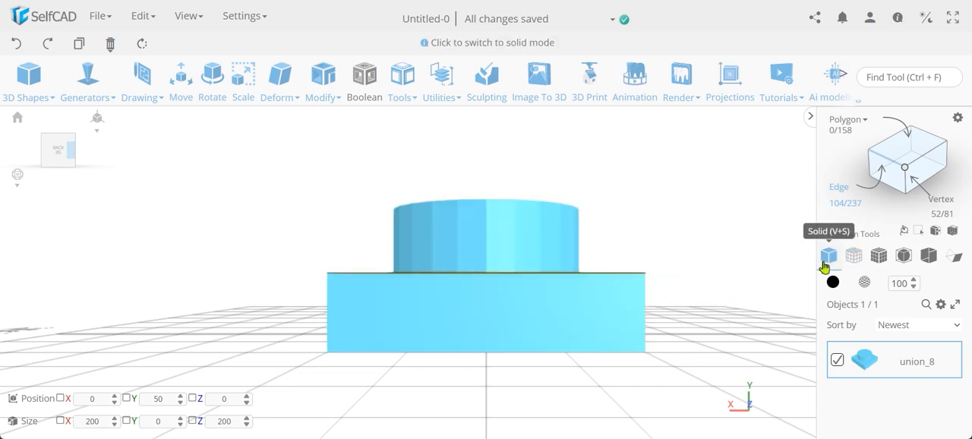
pyautogui.click(879, 260)
pyautogui.moveTo(737, 260); pyautogui.dragTo(326, 307)
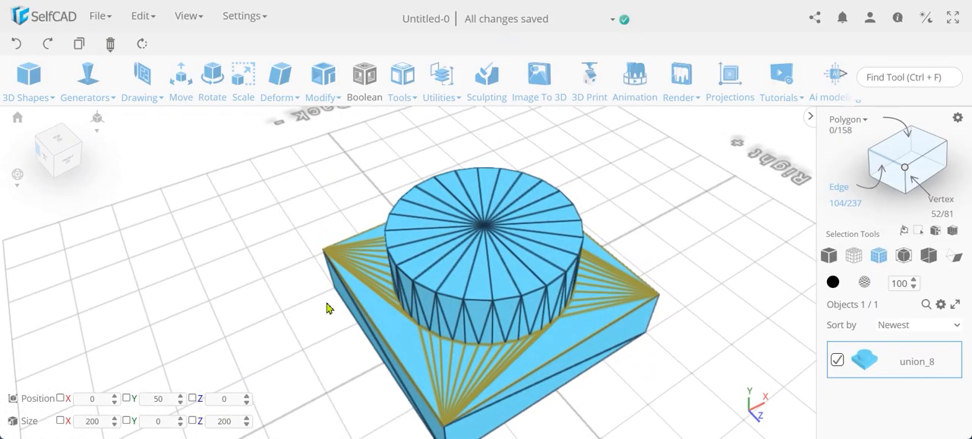
# - Deselect the edges at all four corners of the cube's upper face from the top view, keeping the circle at the cylinder's base
pyautogui.scroll(-5, 327, 307)
pyautogui.click(61, 142)
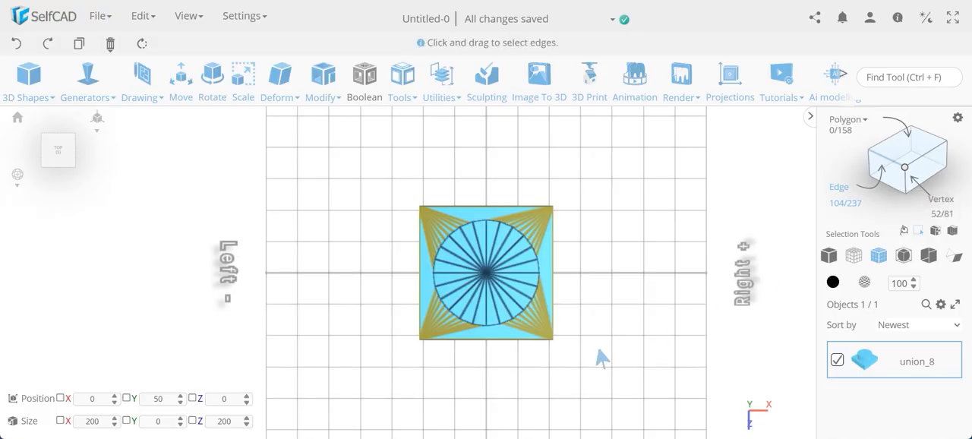
pyautogui.moveTo(597, 350); pyautogui.dragTo(537, 332)
pyautogui.moveTo(449, 353); pyautogui.dragTo(403, 325)
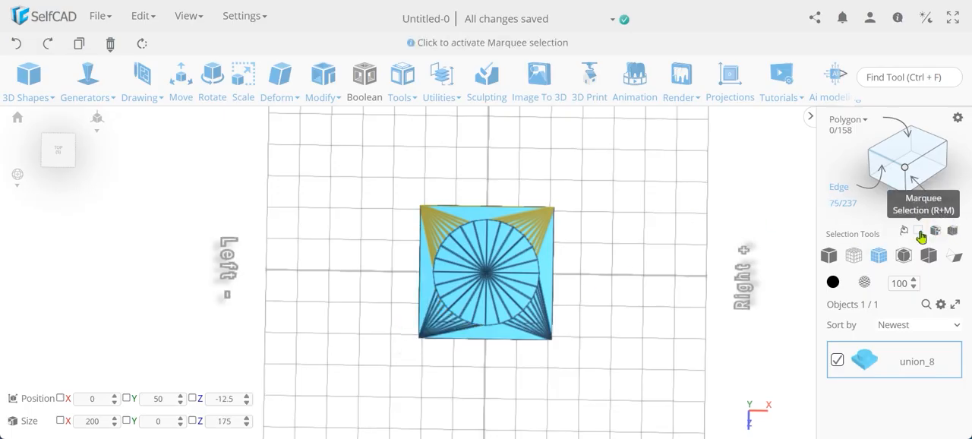
pyautogui.click(919, 234)
pyautogui.moveTo(573, 222); pyautogui.dragTo(493, 254)
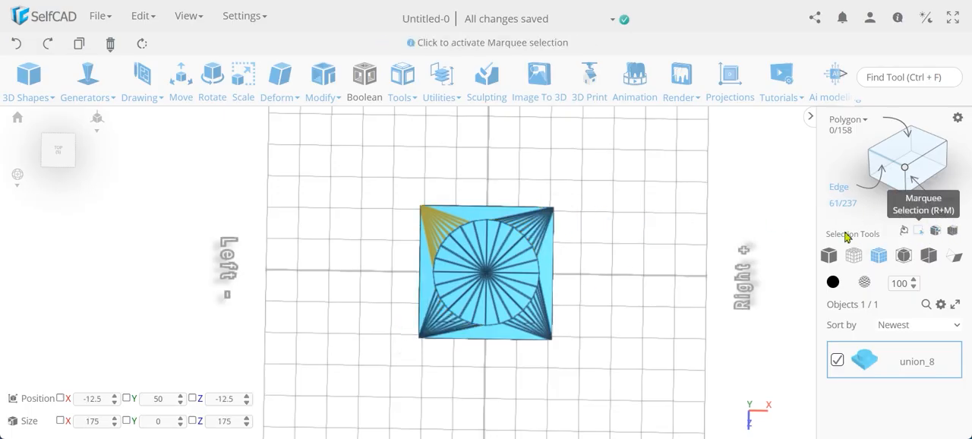
pyautogui.moveTo(463, 223); pyautogui.dragTo(407, 204)
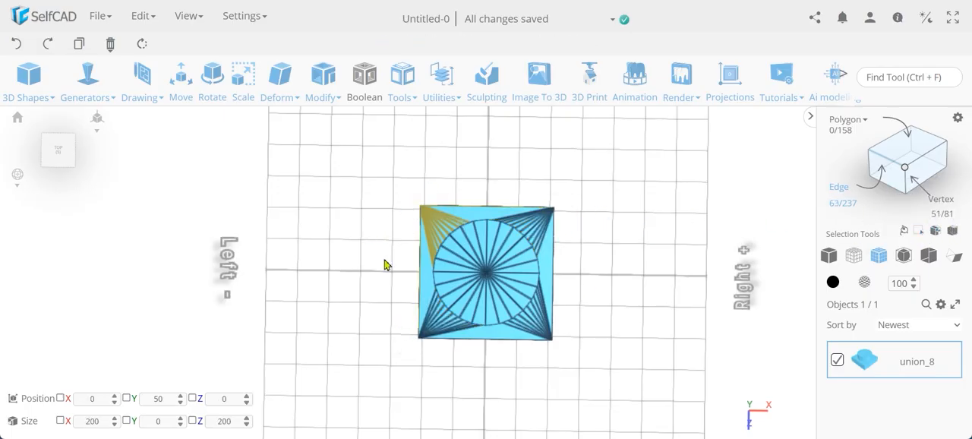
pyautogui.click(919, 231)
pyautogui.moveTo(477, 241); pyautogui.dragTo(402, 204)
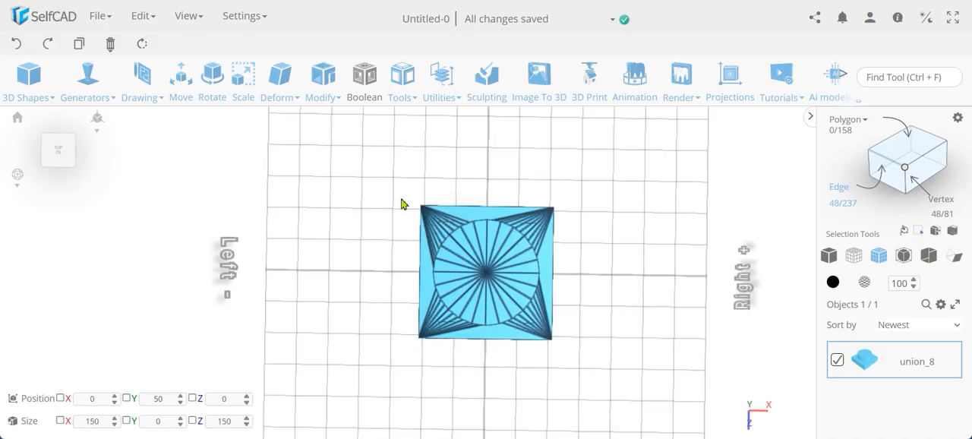
# - Preview an Offset fillet on the circular edge at the cylinder's base with intensity 20, level 6 and bevel offset 0.5
pyautogui.moveTo(402, 204); pyautogui.dragTo(560, 254, button='right')
pyautogui.scroll(5, 560, 253)
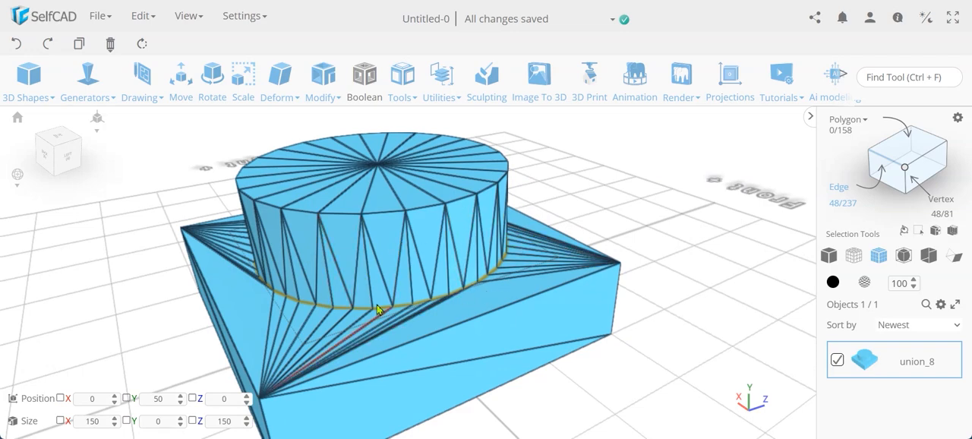
pyautogui.moveTo(325, 90)
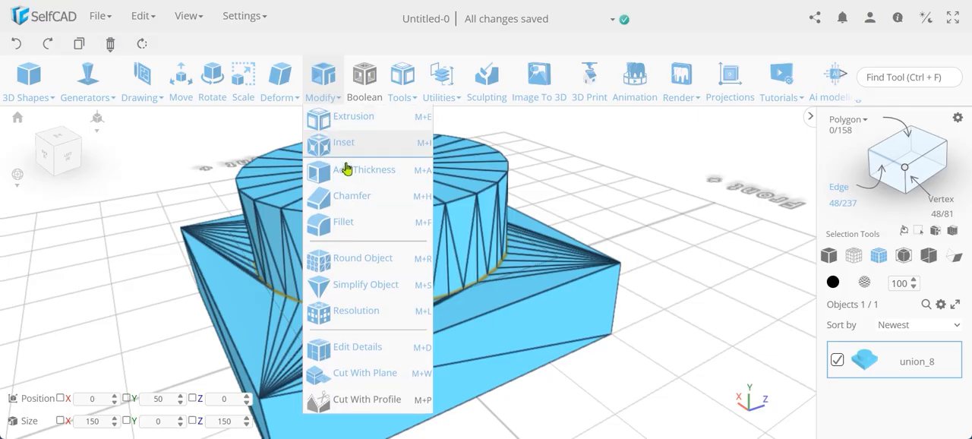
pyautogui.click(362, 225)
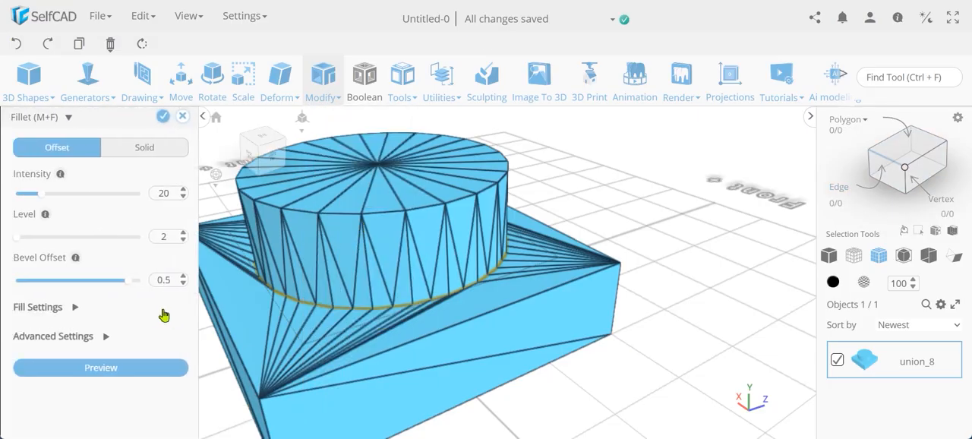
pyautogui.click(161, 237)
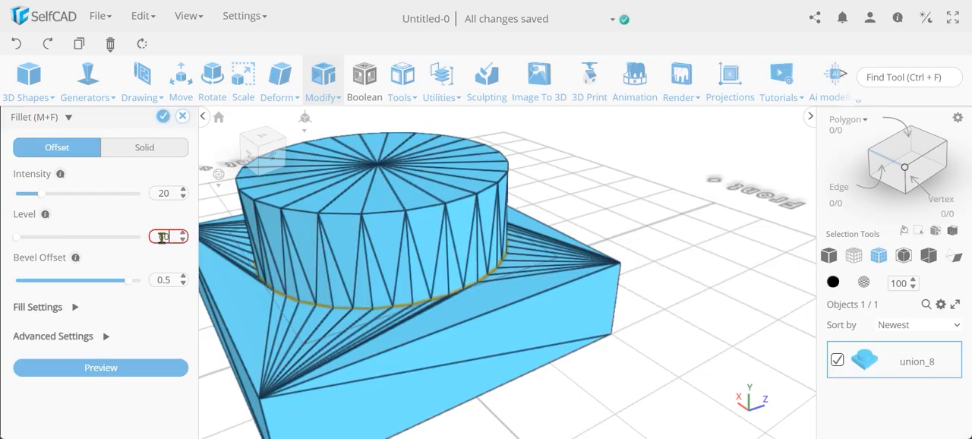
pyautogui.write('1')
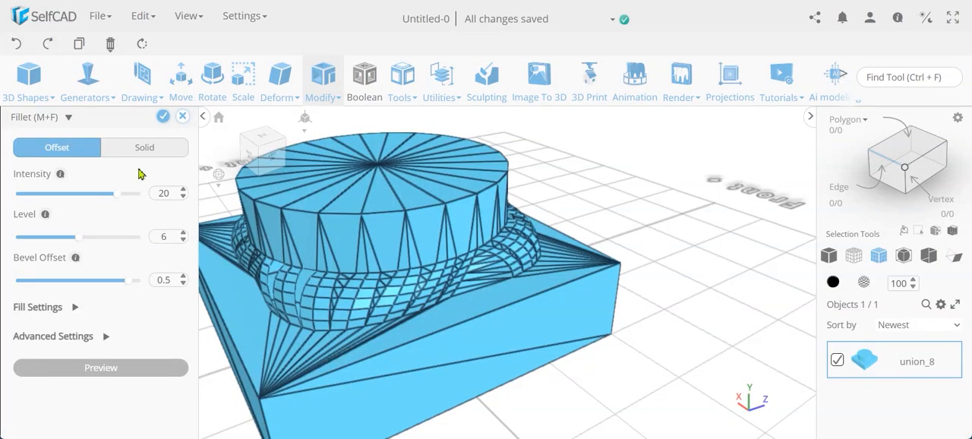
pyautogui.scroll(-2, 358, 282)
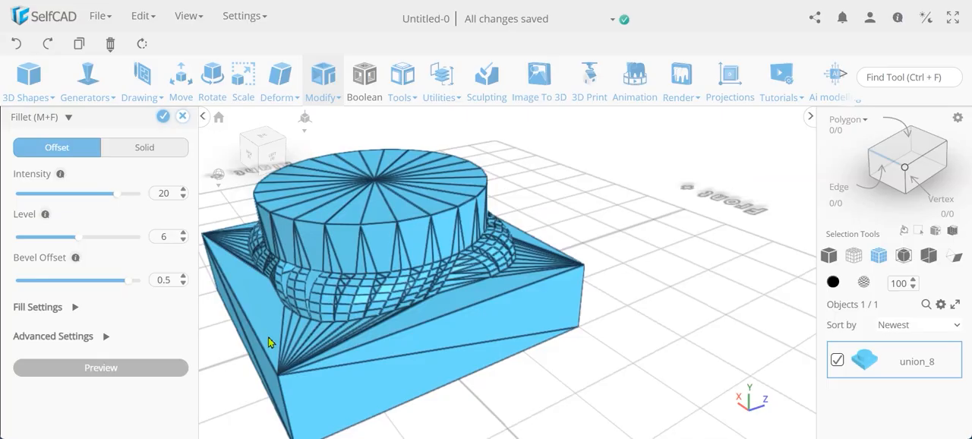
# - Raise the Offset fillet's intensity on the cylinder's base edge to its maximum of 24.5
pyautogui.moveTo(286, 334); pyautogui.dragTo(265, 344, button='right')
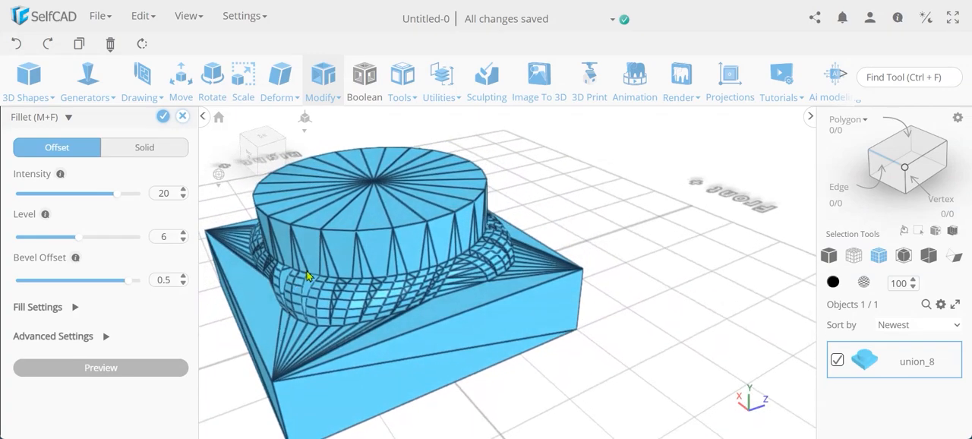
pyautogui.scroll(5, 311, 277)
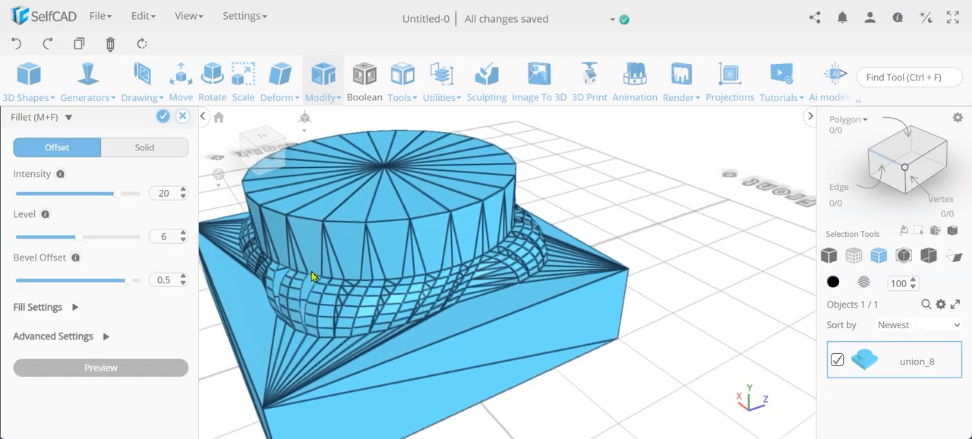
pyautogui.scroll(4, 311, 277)
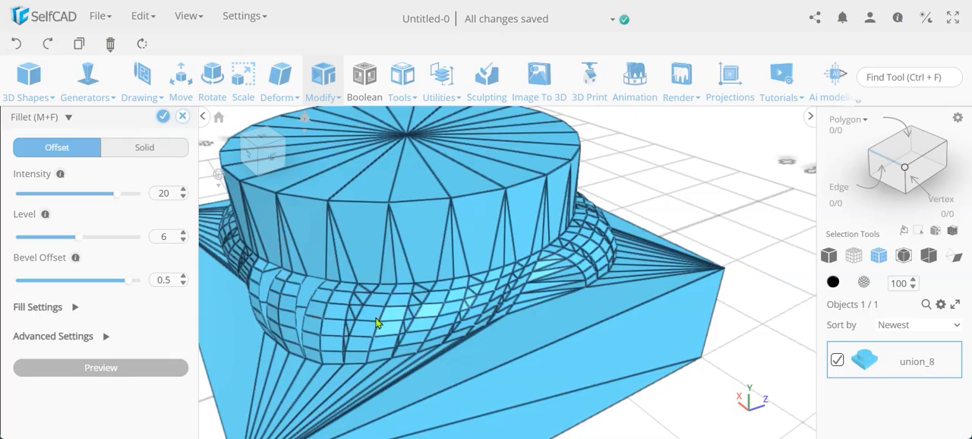
pyautogui.scroll(-4, 382, 317)
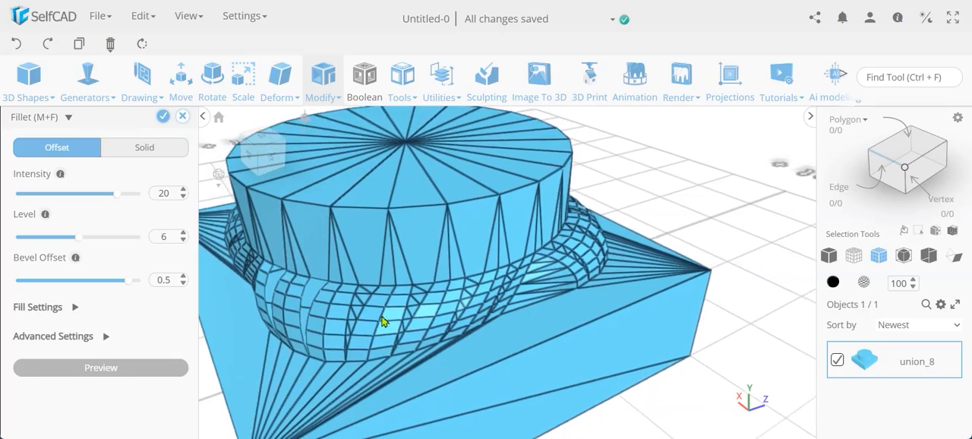
pyautogui.scroll(-4, 382, 319)
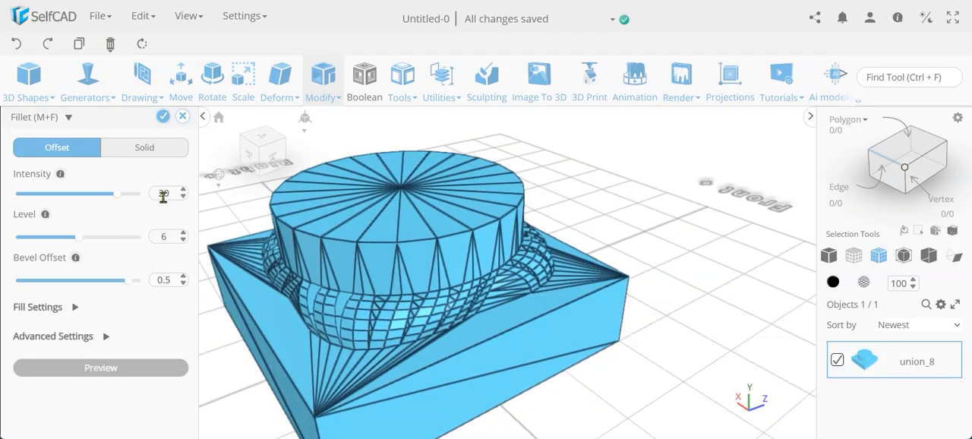
pyautogui.doubleClick(163, 195)
pyautogui.write('25')
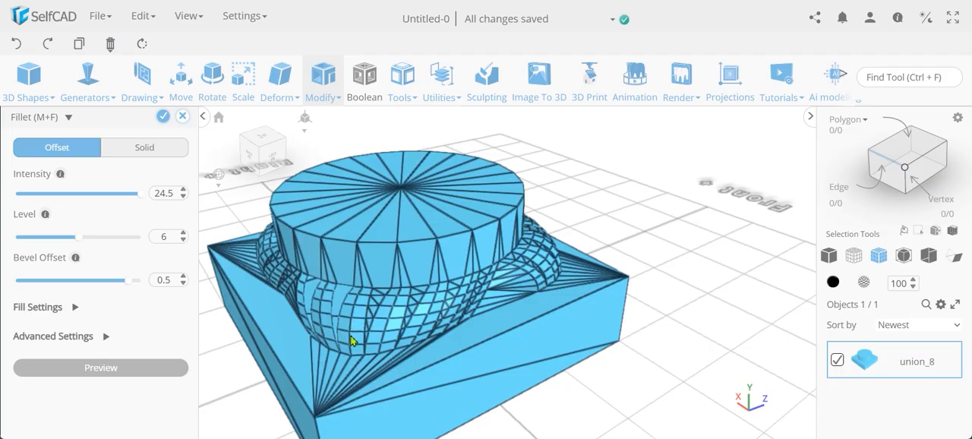
# - Look through the Offset fillet's advanced settings and collapse them again
pyautogui.click(106, 342)
pyautogui.scroll(-1, 114, 346)
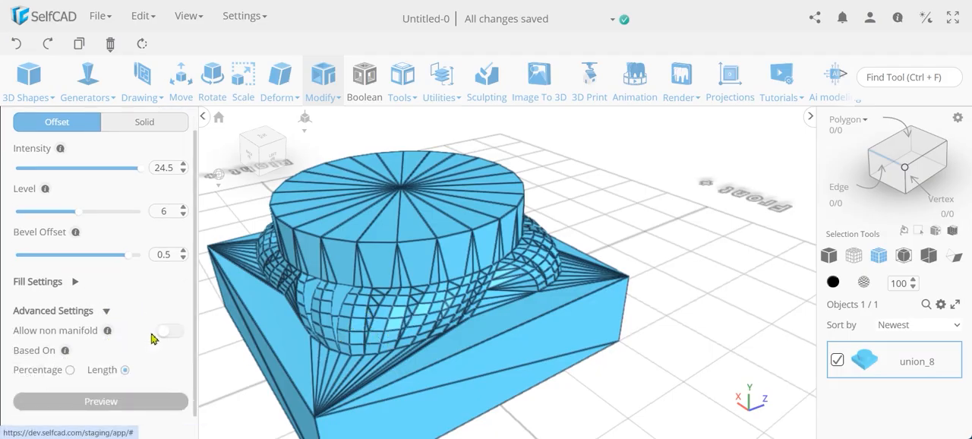
pyautogui.click(107, 313)
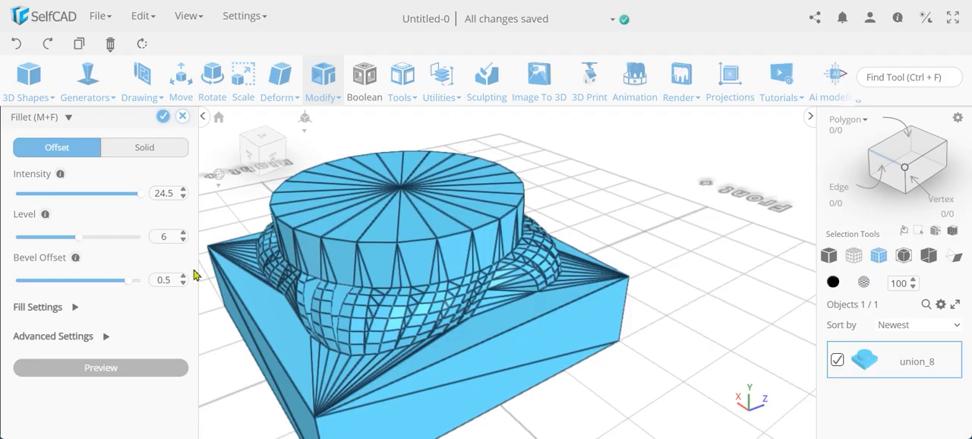
# - Change the fillet on the cylinder's base edge to Solid with intensity 20 and level 6
pyautogui.click(141, 149)
pyautogui.doubleClick(162, 193)
pyautogui.write('20')
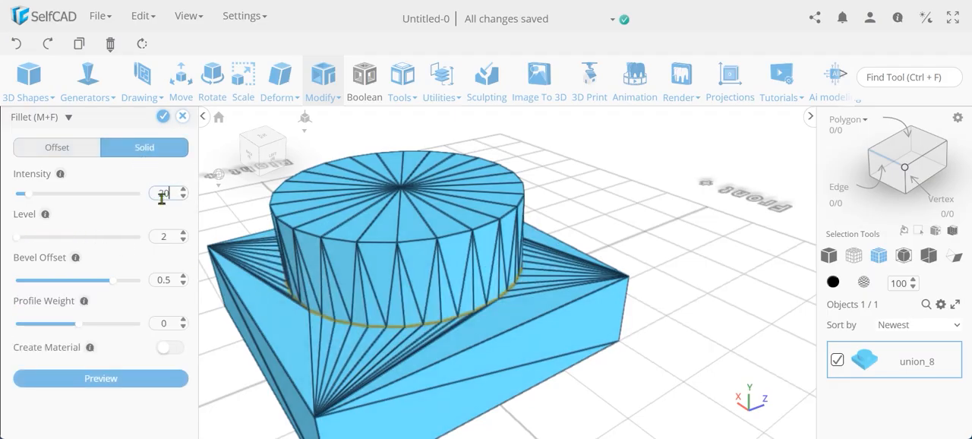
pyautogui.press('Return')
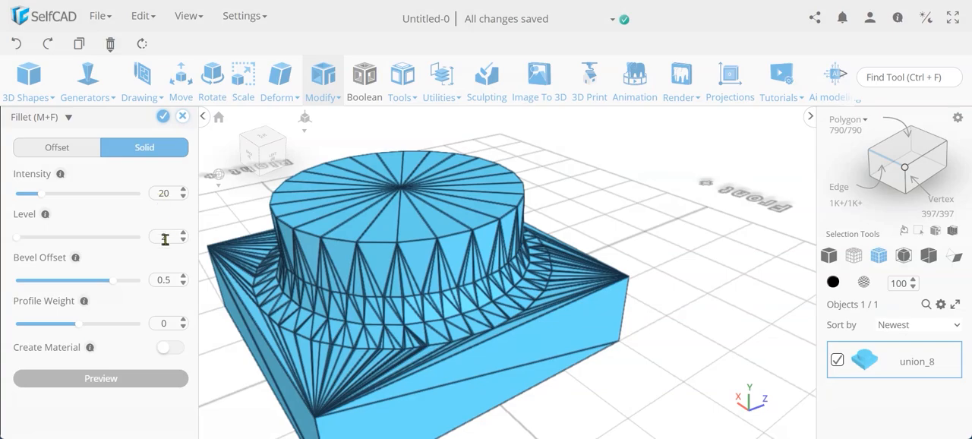
pyautogui.press('Return')
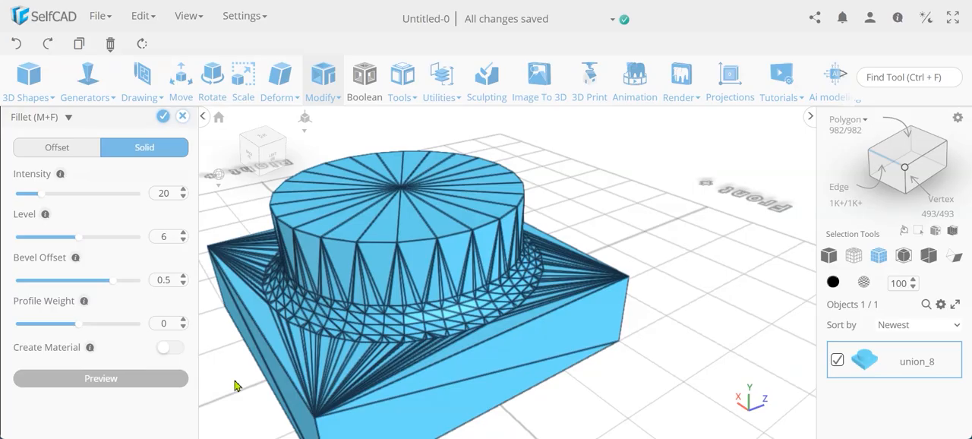
# - Enable Create Material for the Solid fillet and apply it to the cylinder's base edge
pyautogui.moveTo(238, 381); pyautogui.dragTo(393, 335, button='right')
pyautogui.moveTo(404, 340); pyautogui.dragTo(403, 374, button='right')
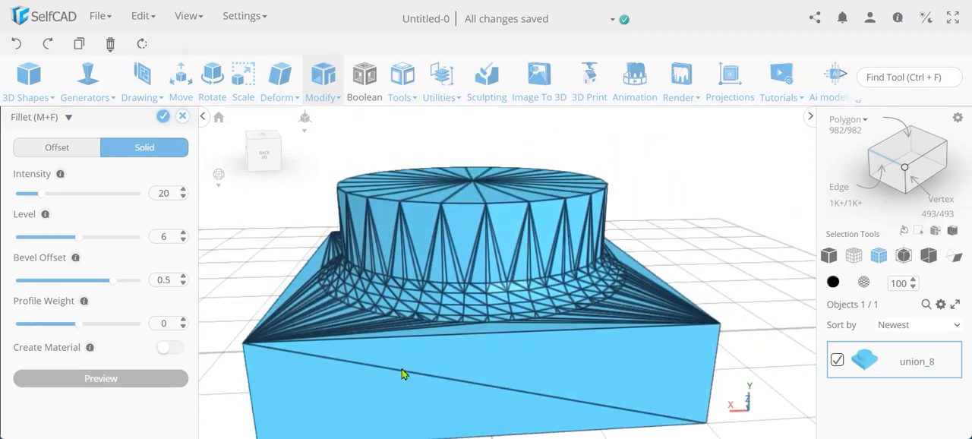
pyautogui.moveTo(400, 375); pyautogui.dragTo(297, 381, button='right')
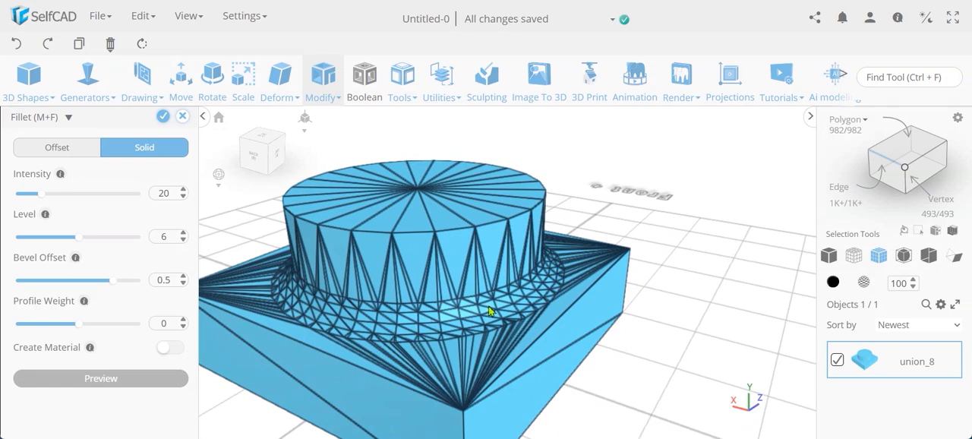
pyautogui.click(175, 352)
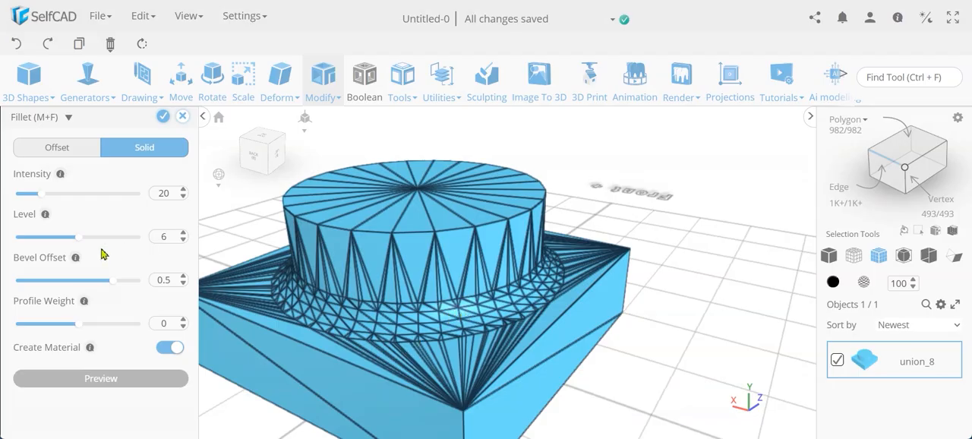
pyautogui.click(163, 117)
pyautogui.click(163, 118)
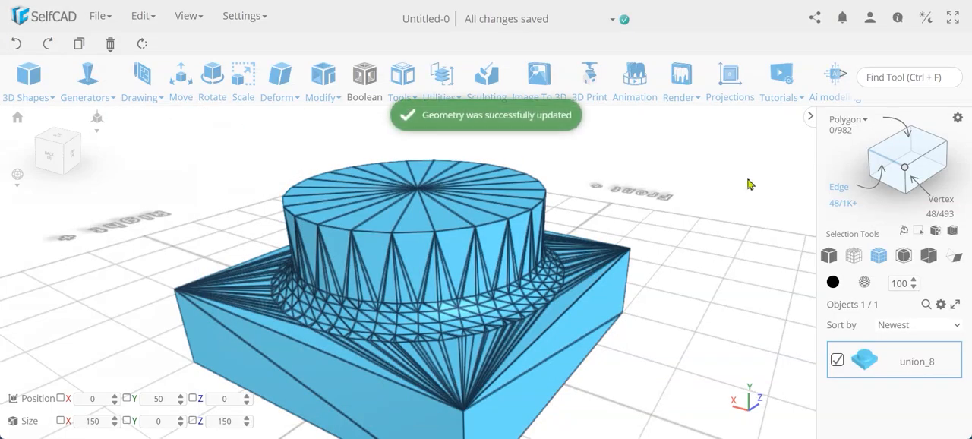
# - Show the model in solid display and select the fillet ring around the cylinder's base by its material
pyautogui.click(829, 258)
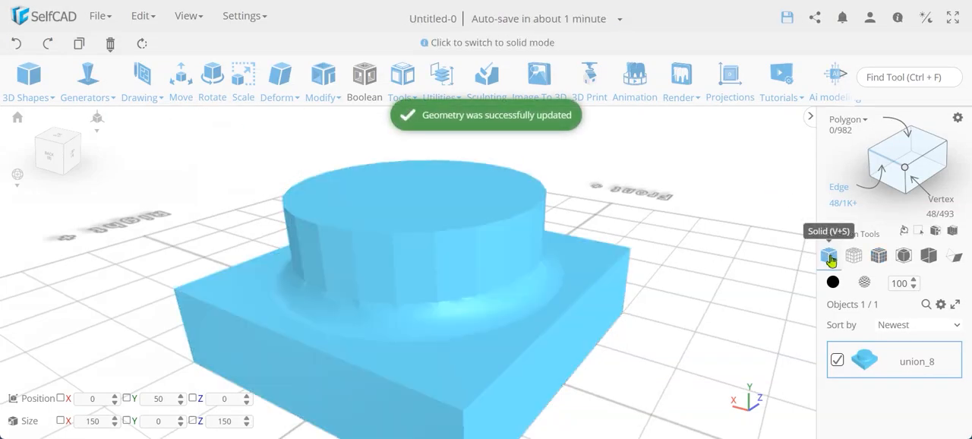
pyautogui.moveTo(712, 344); pyautogui.dragTo(615, 346)
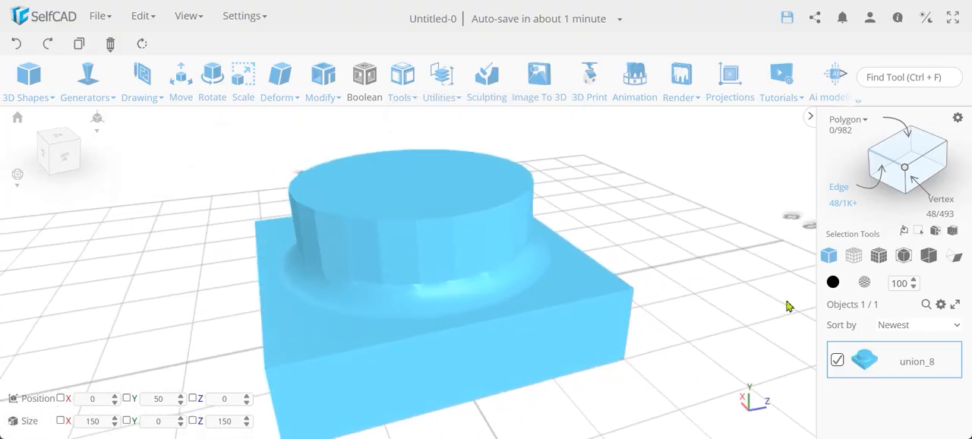
pyautogui.moveTo(841, 132)
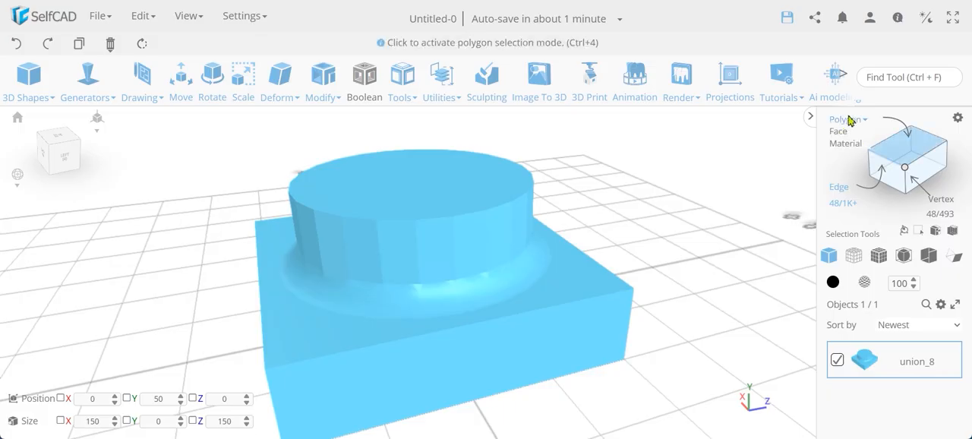
pyautogui.click(849, 147)
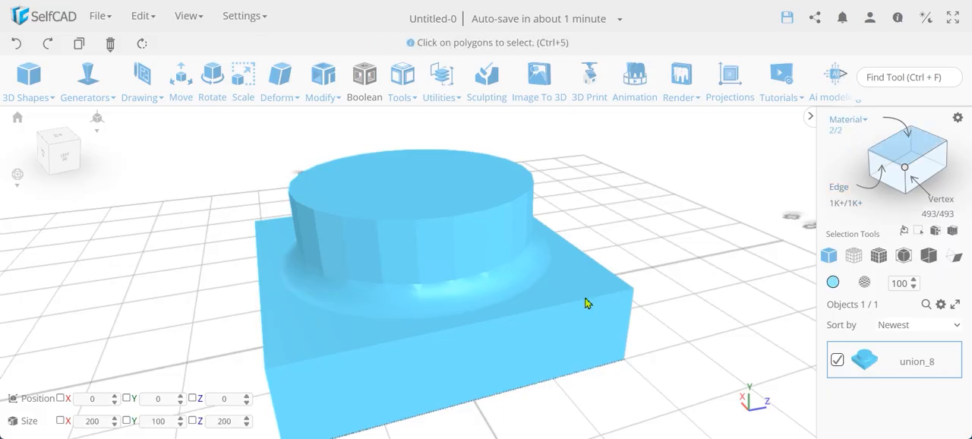
pyautogui.click(487, 301)
pyautogui.click(483, 290)
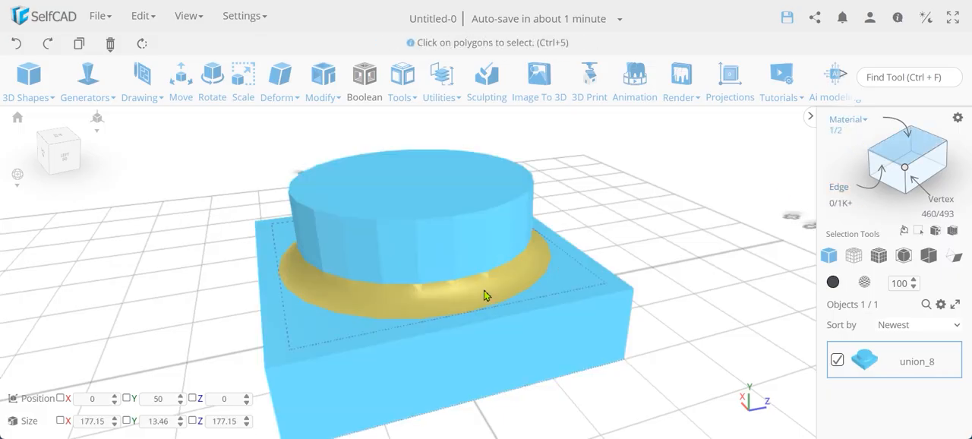
pyautogui.click(865, 284)
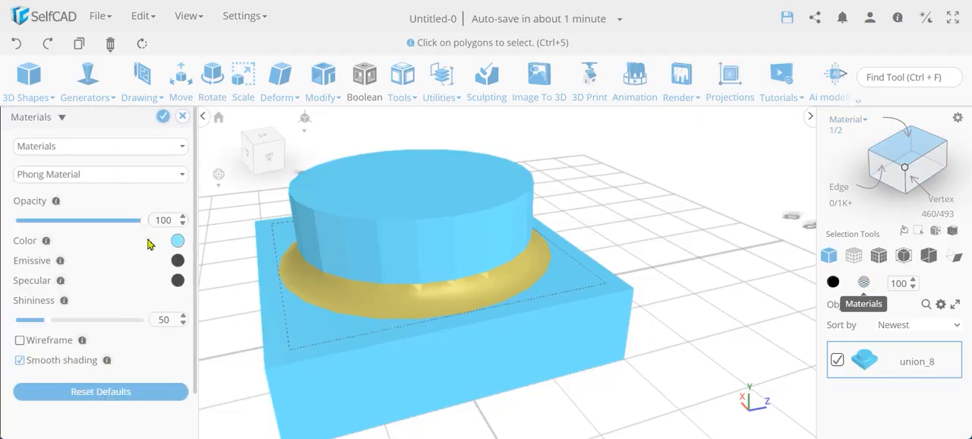
pyautogui.click(183, 118)
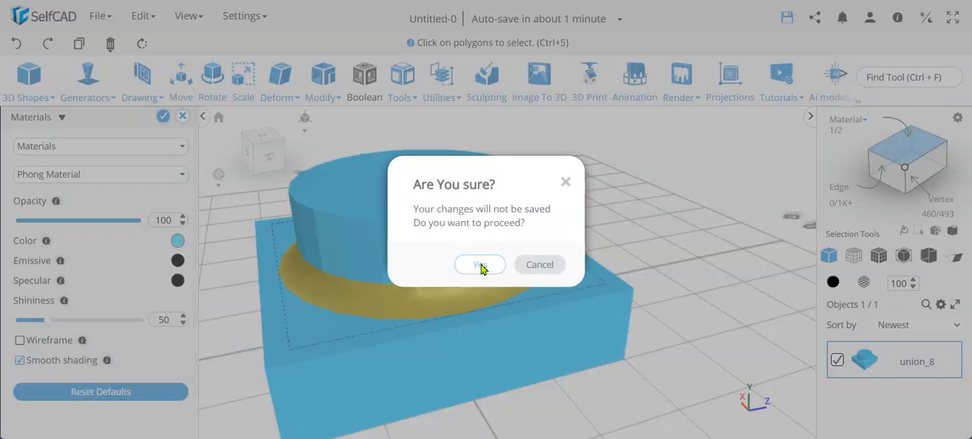
pyautogui.click(481, 265)
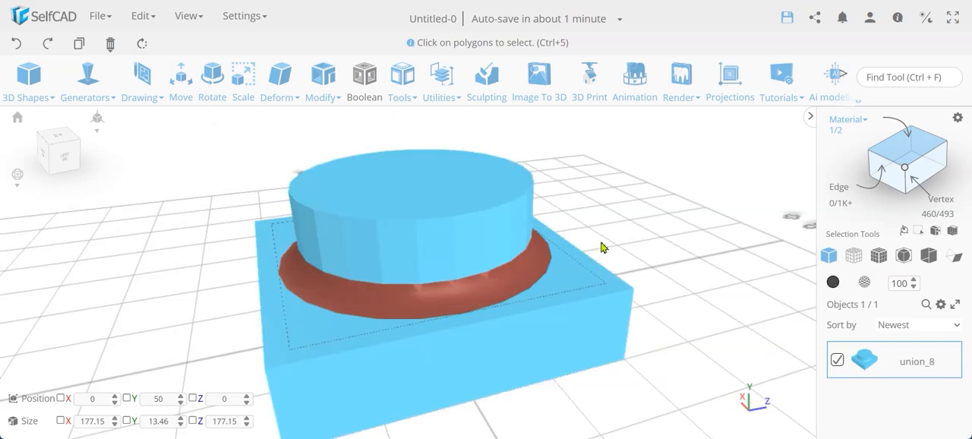
# - Reselect the fillet ring's material in solid + wireframe display and colour it grey
pyautogui.click(881, 257)
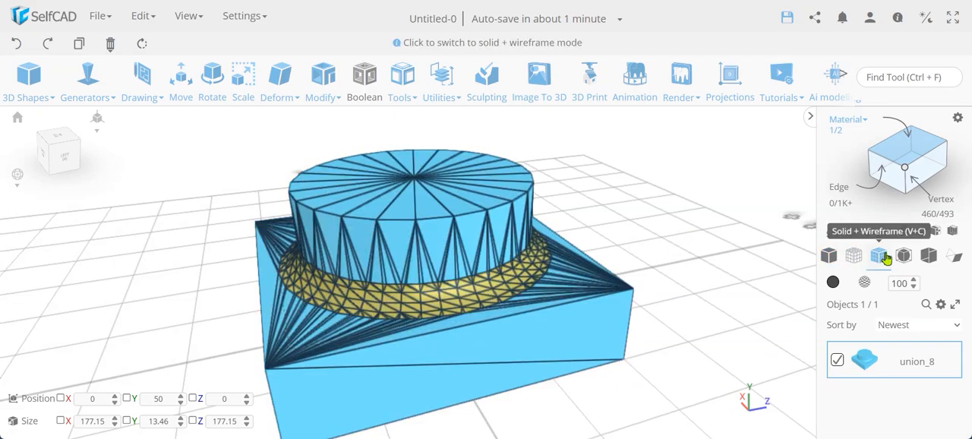
pyautogui.hotkey('ctrl', 'a')
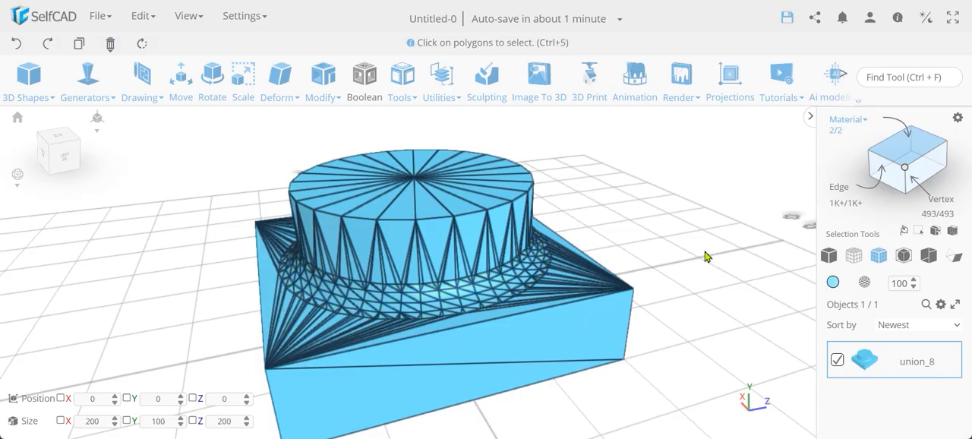
pyautogui.click(498, 285)
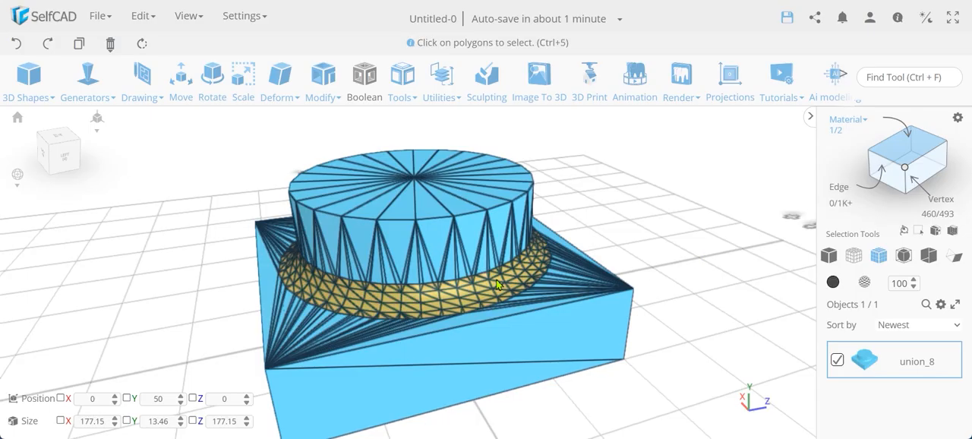
pyautogui.click(833, 281)
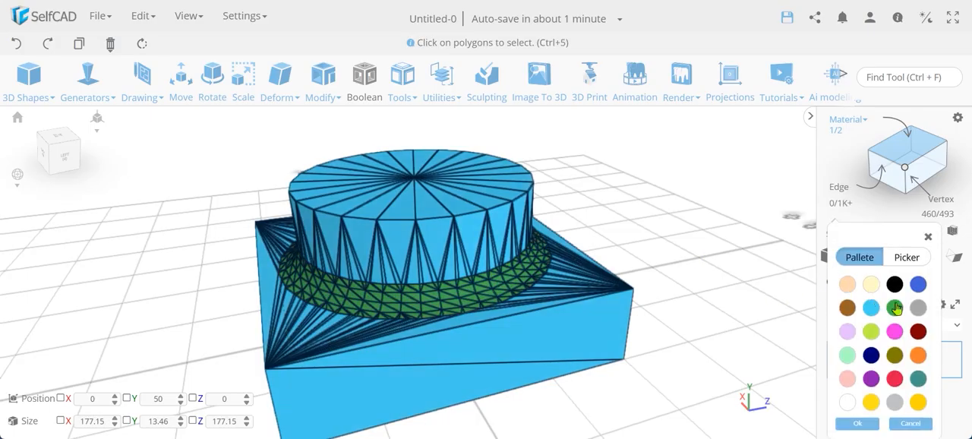
pyautogui.click(858, 423)
# - Inspect the grey fillet ring in solid display and end the material selection
pyautogui.click(831, 260)
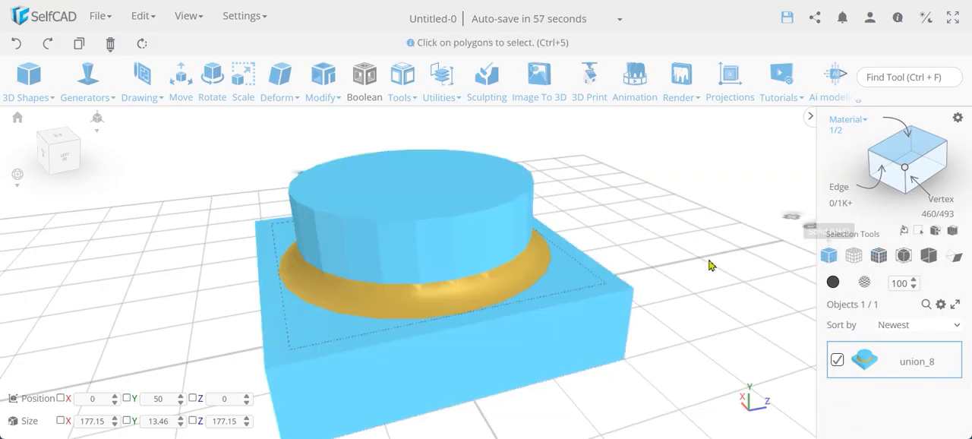
pyautogui.moveTo(699, 265); pyautogui.dragTo(588, 265)
pyautogui.click(892, 154)
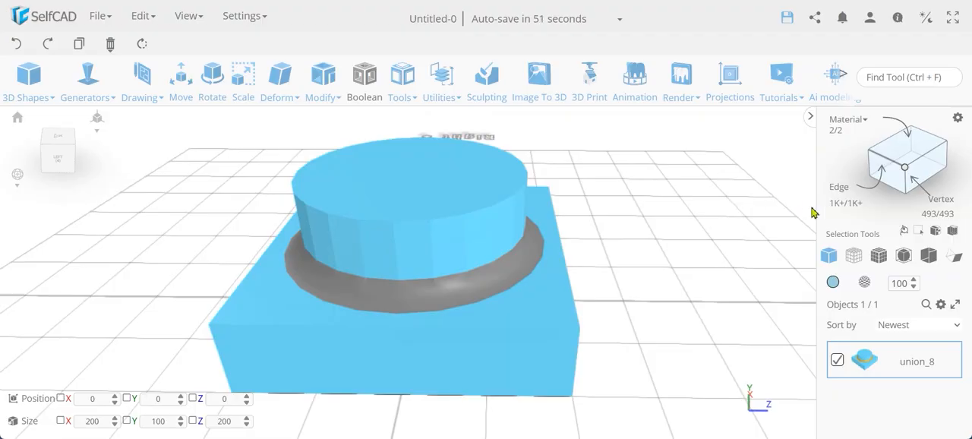
# - Select the cube's four vertical corner edges in solid + wireframe display
pyautogui.click(880, 257)
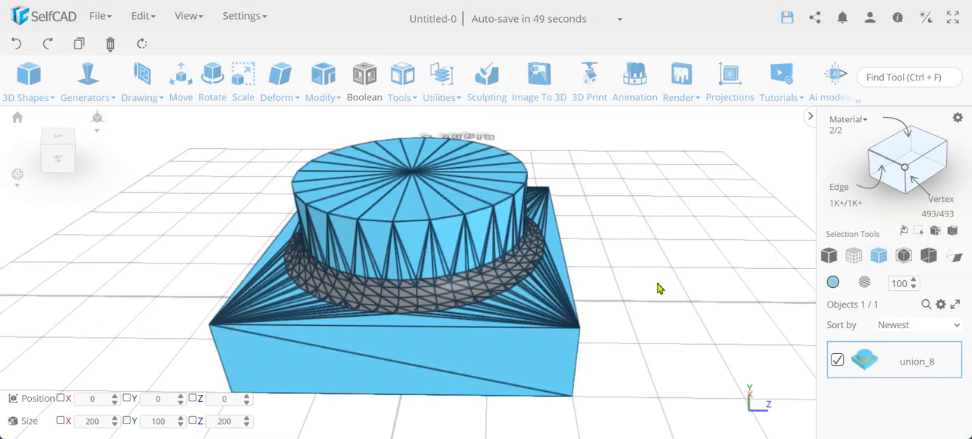
pyautogui.moveTo(659, 288); pyautogui.dragTo(546, 284)
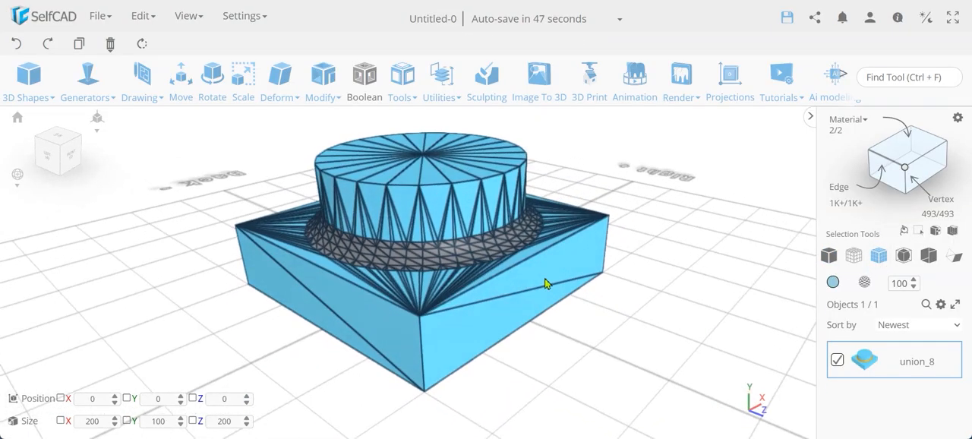
pyautogui.click(885, 162)
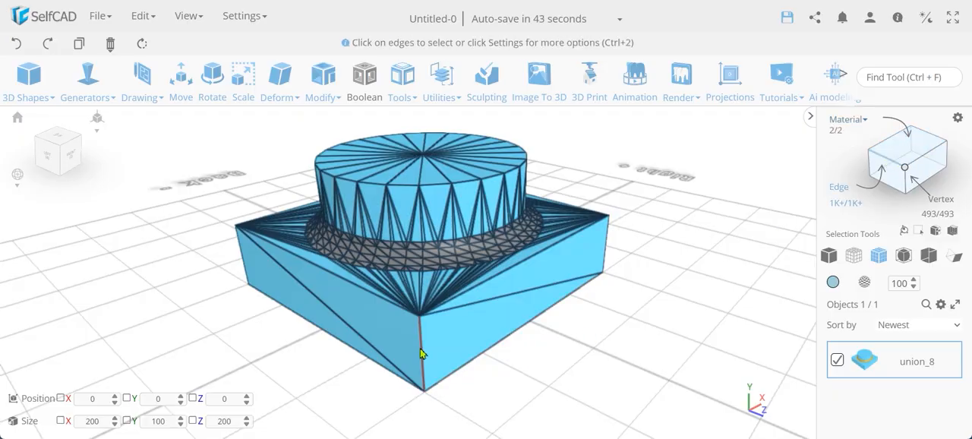
pyautogui.click(421, 350)
pyautogui.moveTo(170, 305); pyautogui.dragTo(425, 305)
pyautogui.click(520, 349)
pyautogui.moveTo(131, 295); pyautogui.dragTo(429, 291)
pyautogui.click(577, 335)
pyautogui.moveTo(231, 292); pyautogui.dragTo(436, 326)
pyautogui.click(450, 341)
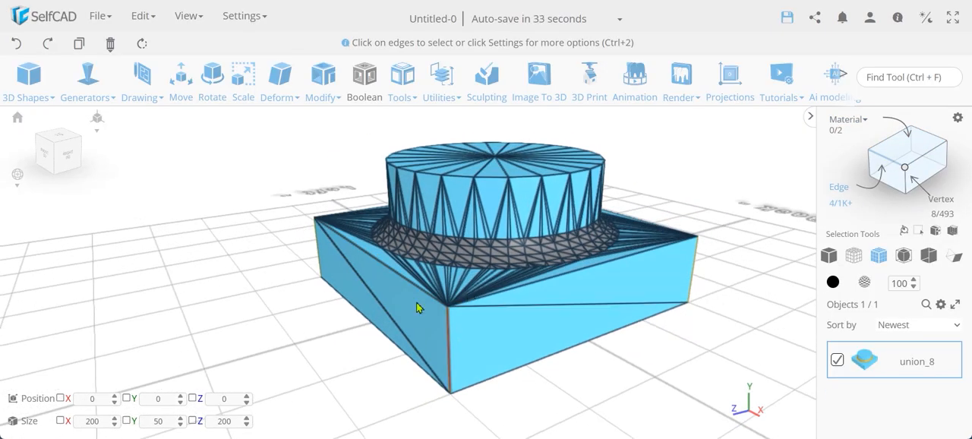
# - Preview an Offset chamfer with an intensity of 20 on the four selected vertical edges of the cube
pyautogui.click(323, 79)
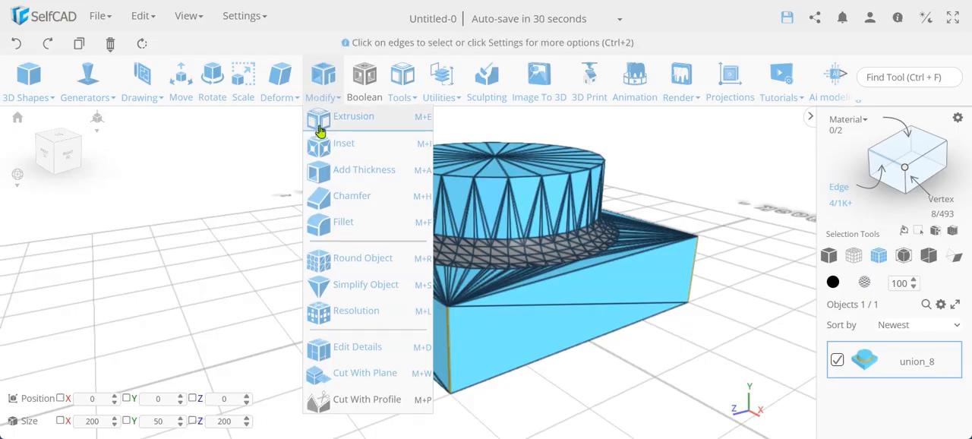
pyautogui.click(351, 201)
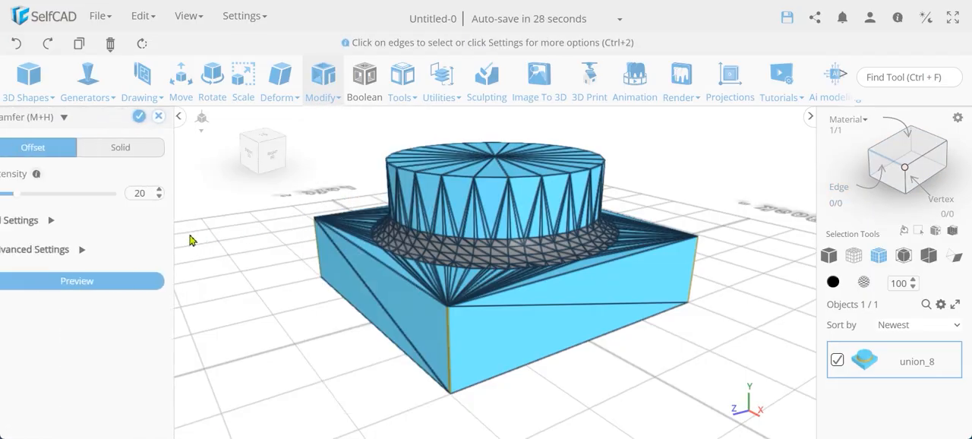
pyautogui.click(138, 281)
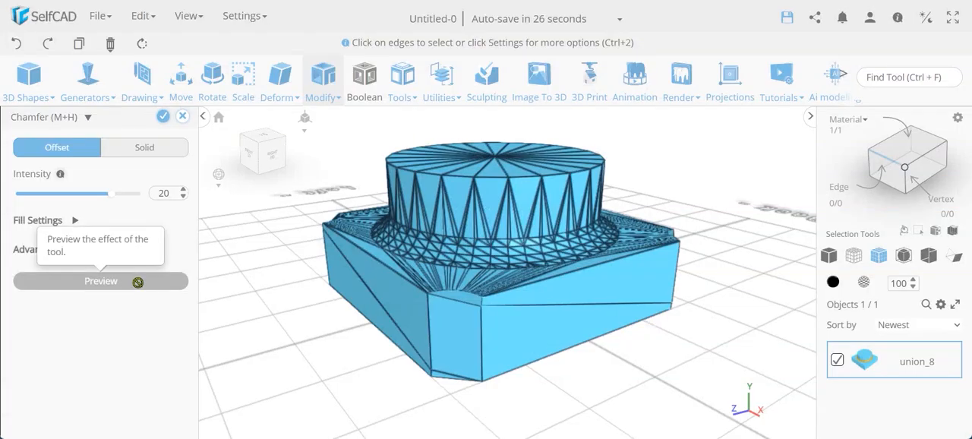
# - Examine the previewed Offset chamfer at the cube's corners up close, from above and from underneath
pyautogui.moveTo(469, 355); pyautogui.dragTo(440, 371, button='right')
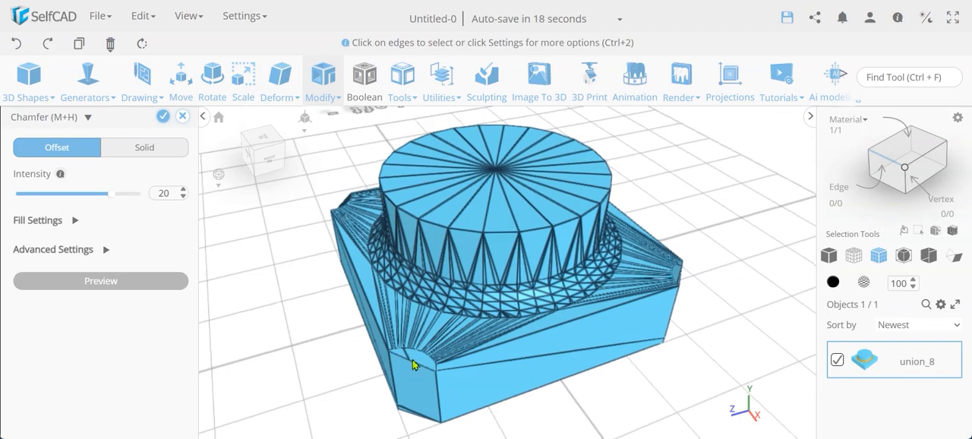
pyautogui.scroll(3, 411, 362)
pyautogui.scroll(-1, 414, 366)
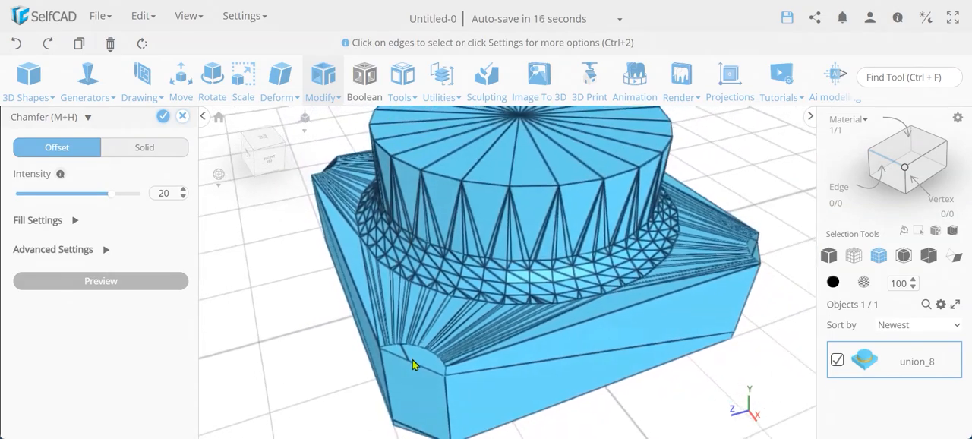
pyautogui.scroll(3, 414, 364)
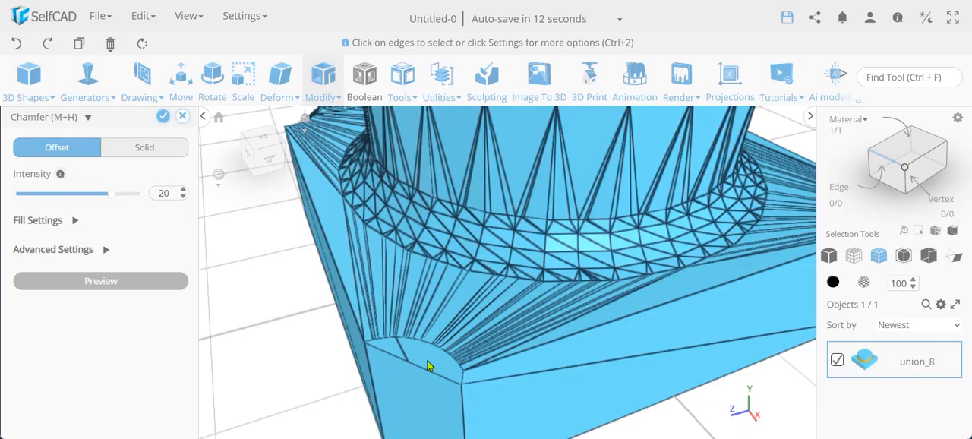
pyautogui.moveTo(428, 366); pyautogui.dragTo(746, 325)
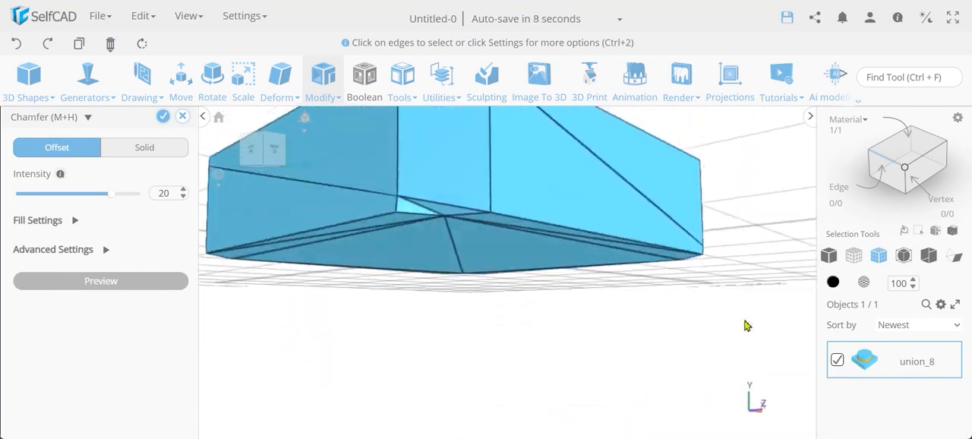
pyautogui.scroll(5, 501, 289)
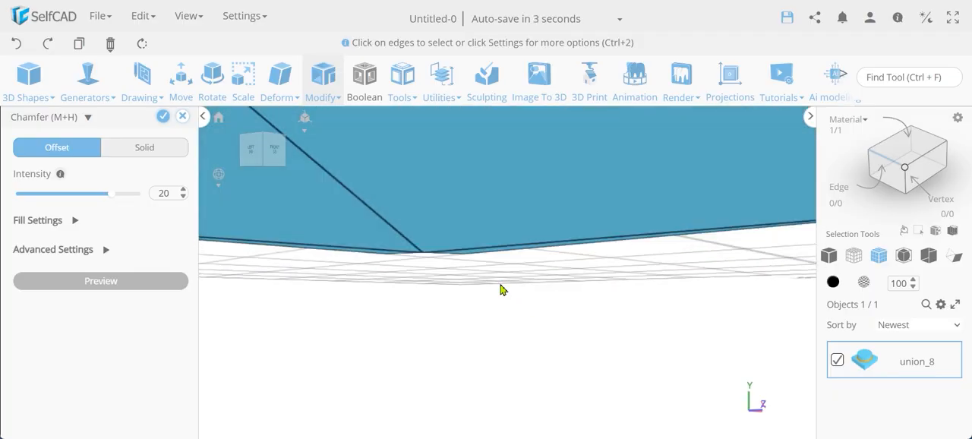
pyautogui.scroll(5, 502, 300)
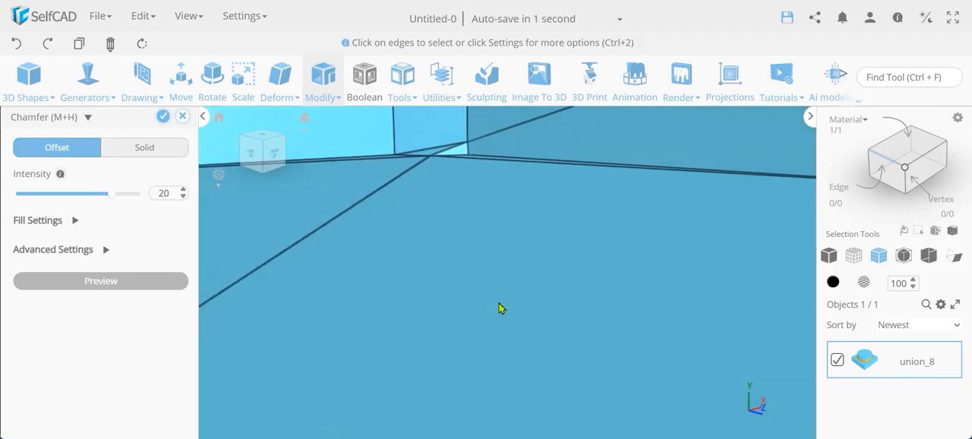
pyautogui.scroll(-10, 502, 308)
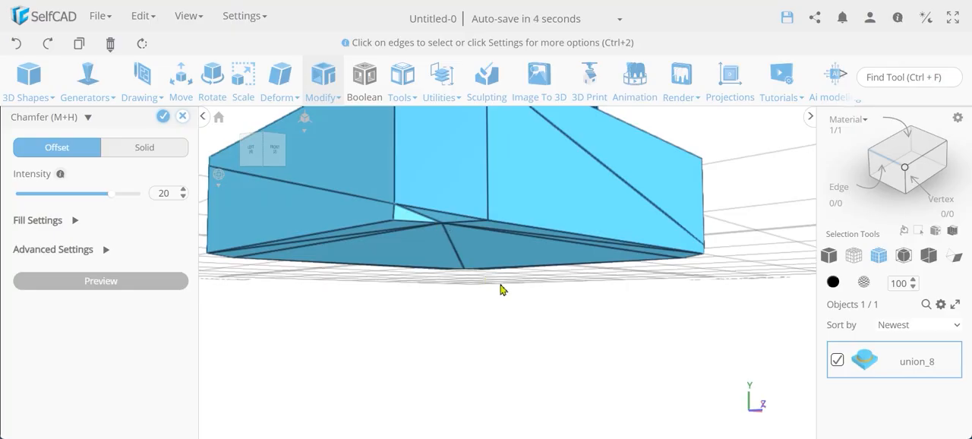
pyautogui.scroll(-5, 501, 288)
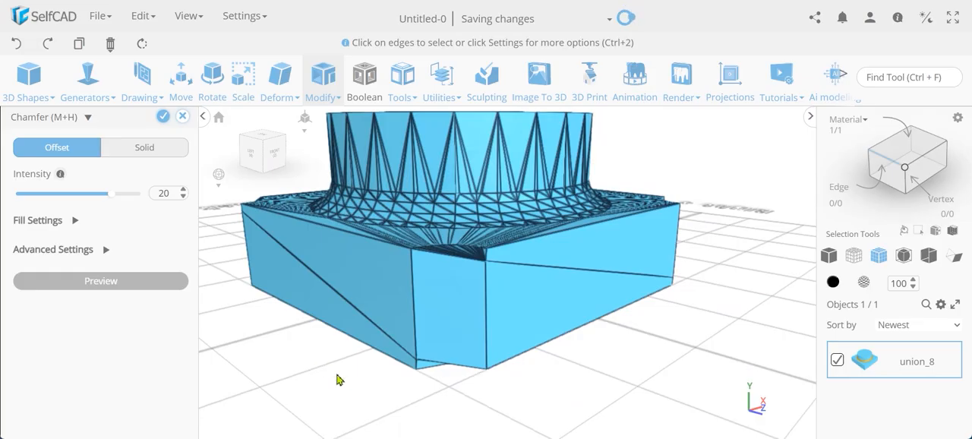
pyautogui.moveTo(336, 374); pyautogui.dragTo(275, 377, button='right')
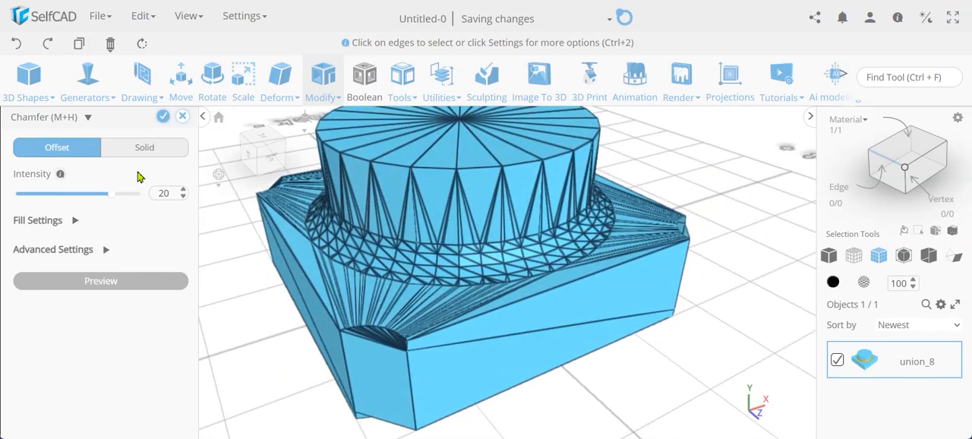
# - Switch the chamfer to Solid, set its intensity to 25 and apply it to the cube's four vertical edges
pyautogui.click(141, 156)
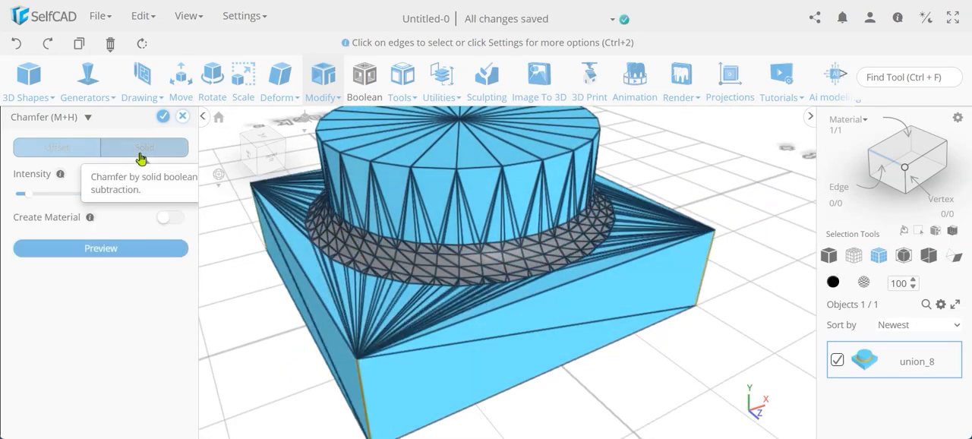
pyautogui.click(130, 249)
pyautogui.doubleClick(172, 195)
pyautogui.write('25')
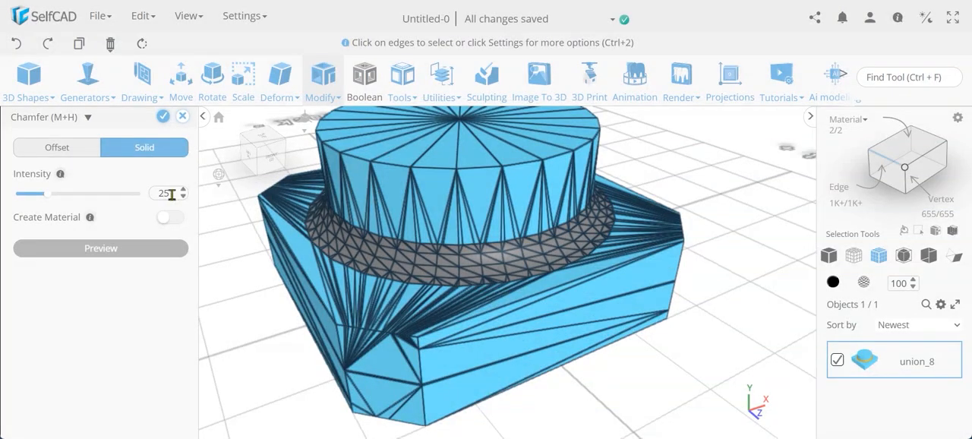
pyautogui.click(164, 119)
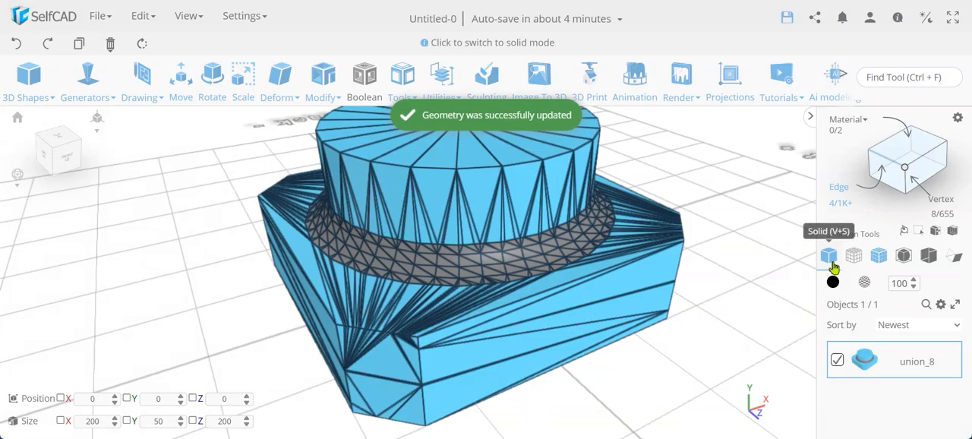
# - Show the model in solid display and select the four chamfered corner faces of the cube as polygons
pyautogui.click(833, 263)
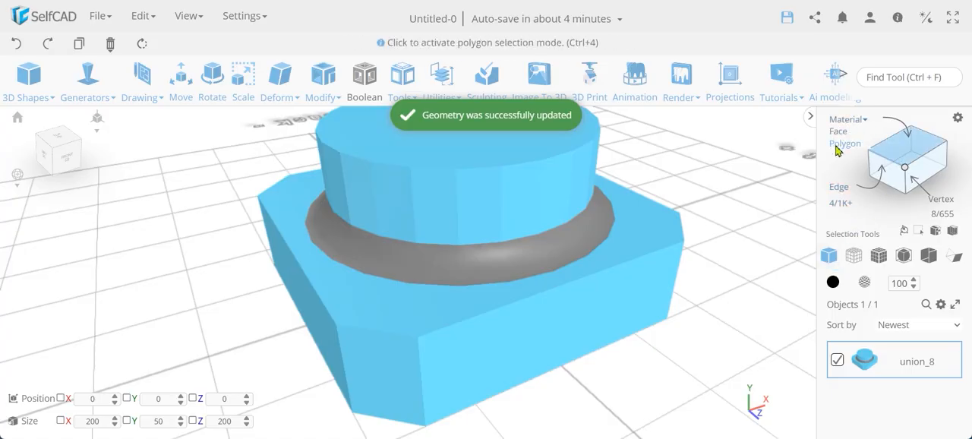
pyautogui.click(840, 147)
pyautogui.click(415, 376)
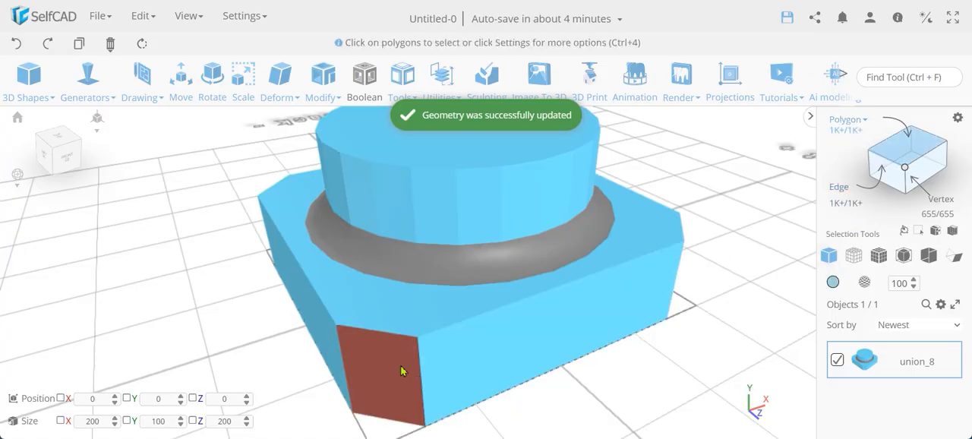
pyautogui.click(402, 370)
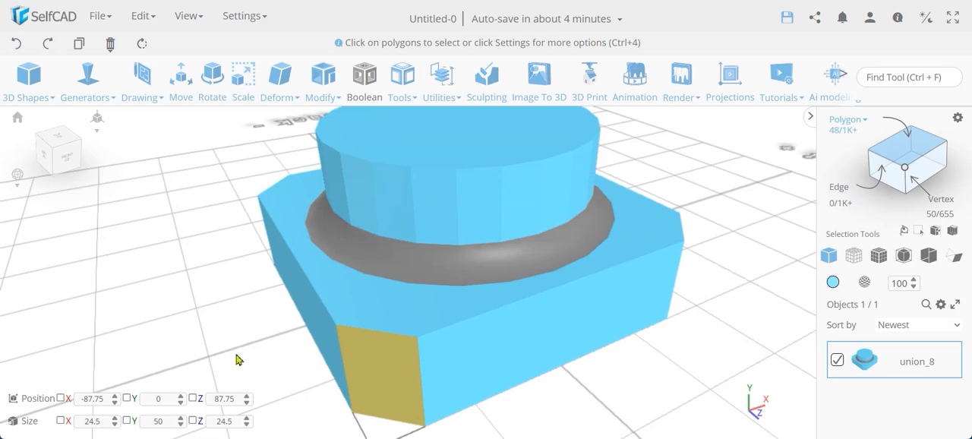
pyautogui.moveTo(237, 359); pyautogui.dragTo(521, 332, button='right')
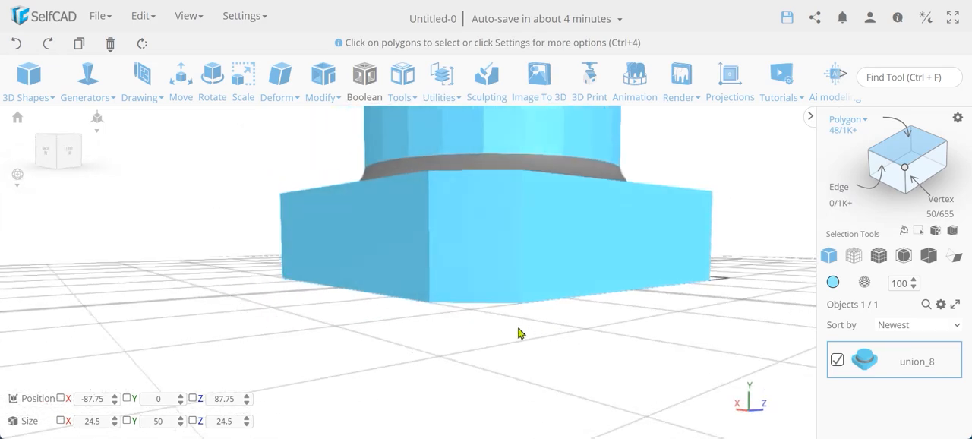
pyautogui.click(498, 258)
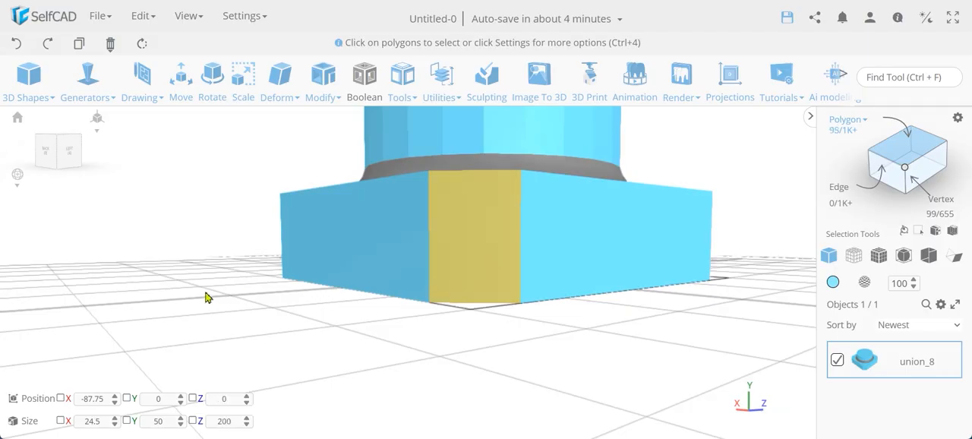
pyautogui.moveTo(203, 300); pyautogui.dragTo(442, 313, button='right')
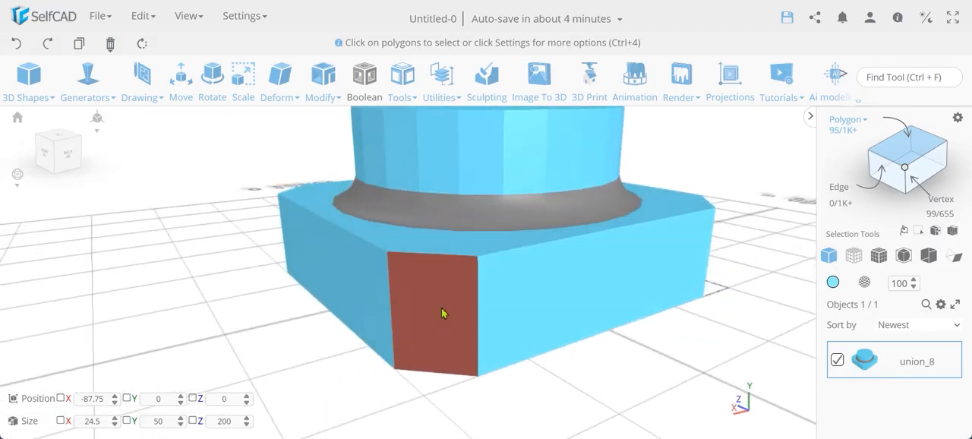
pyautogui.click(443, 313)
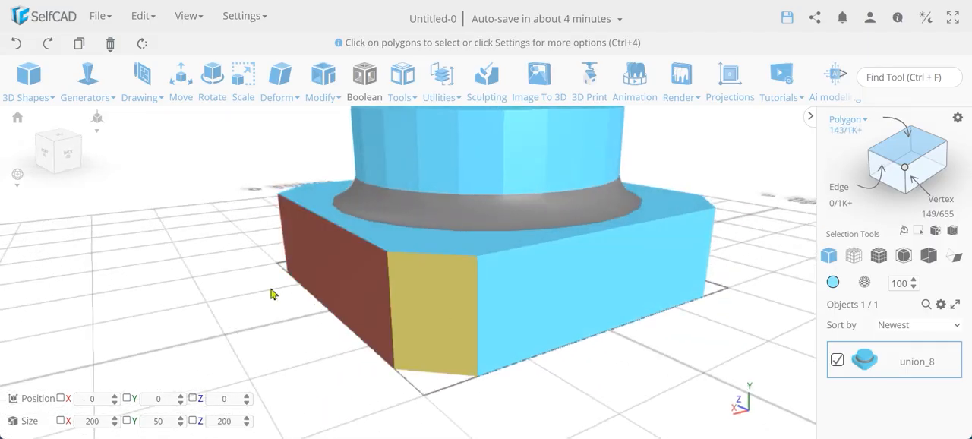
pyautogui.scroll(2, 240, 284)
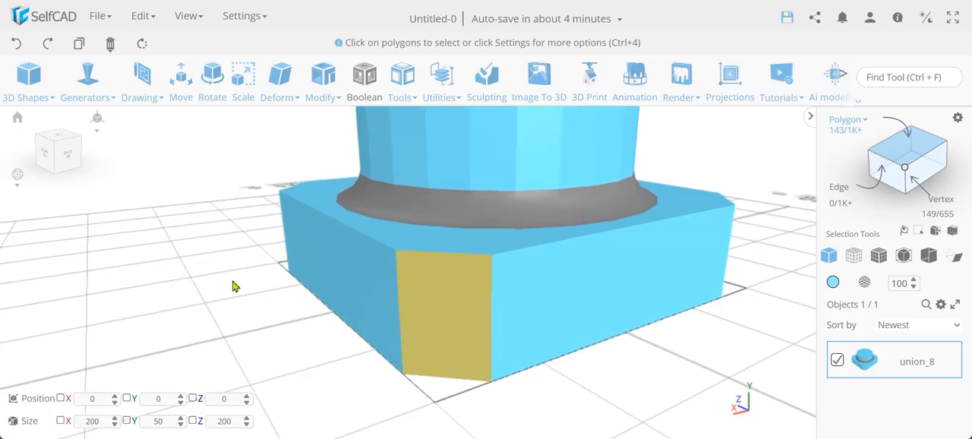
pyautogui.moveTo(234, 285); pyautogui.dragTo(465, 298, button='right')
pyautogui.click(465, 298)
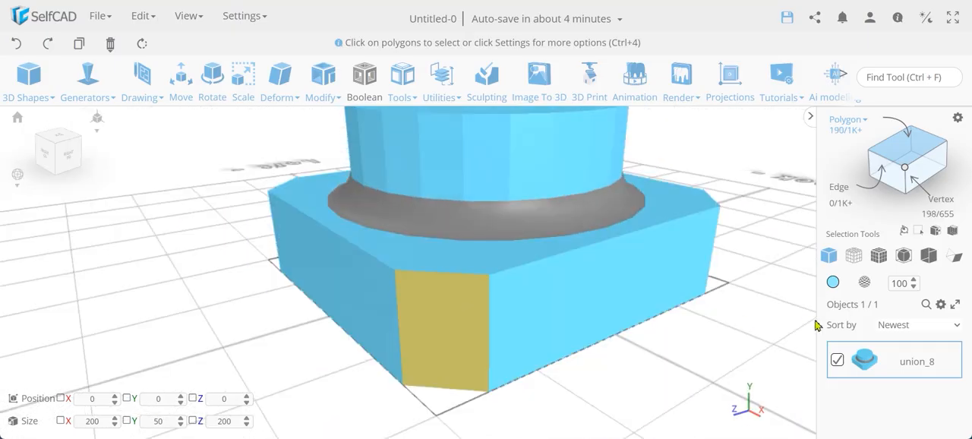
# - Colour the four selected chamfer faces grey and clear the selection
pyautogui.click(834, 284)
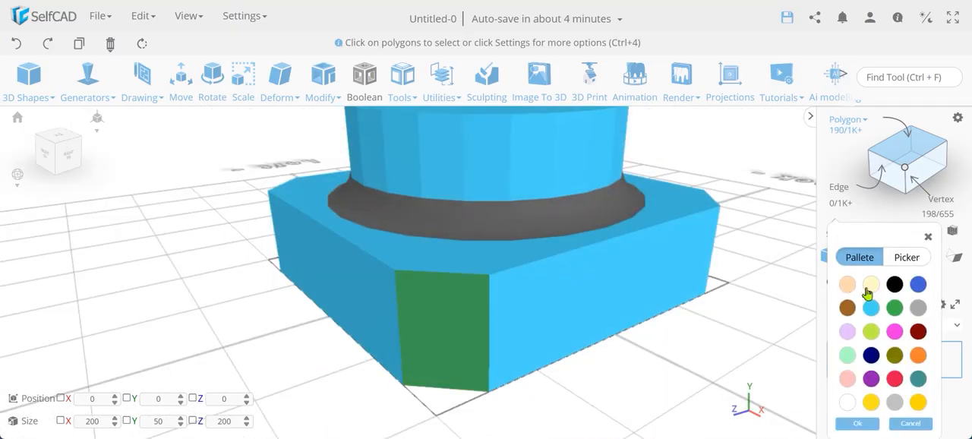
pyautogui.click(919, 308)
pyautogui.click(857, 424)
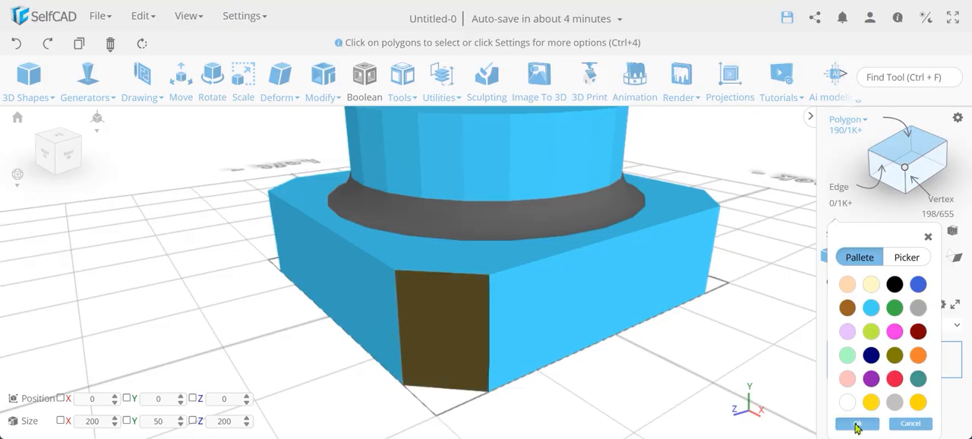
pyautogui.moveTo(713, 386); pyautogui.dragTo(438, 384, button='right')
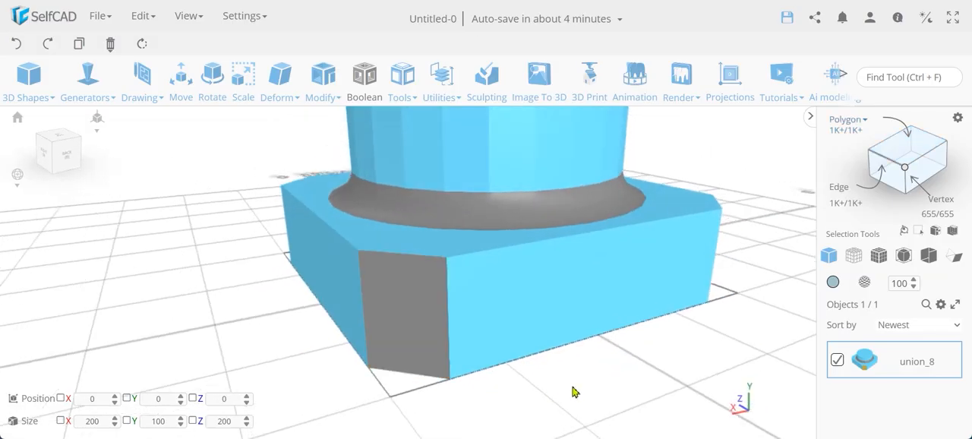
# - Switch to solid + wireframe display and raise the model's resolution to a detail level of 5
pyautogui.click(878, 256)
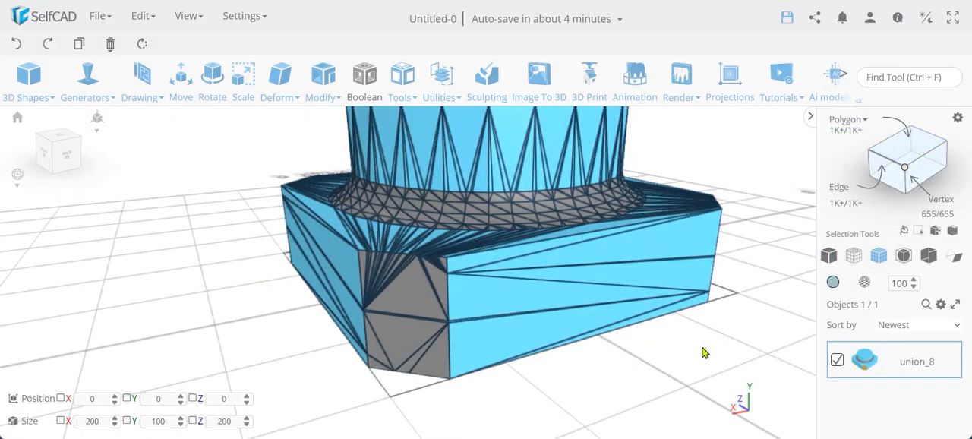
pyautogui.click(314, 87)
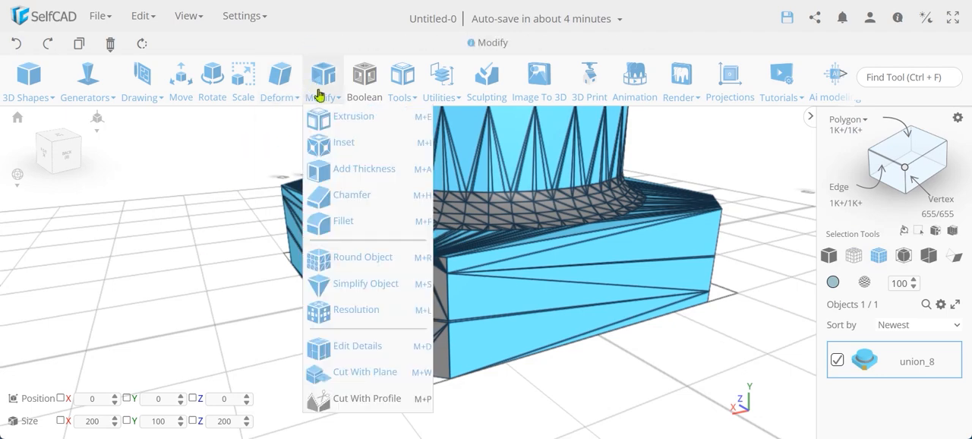
pyautogui.click(353, 311)
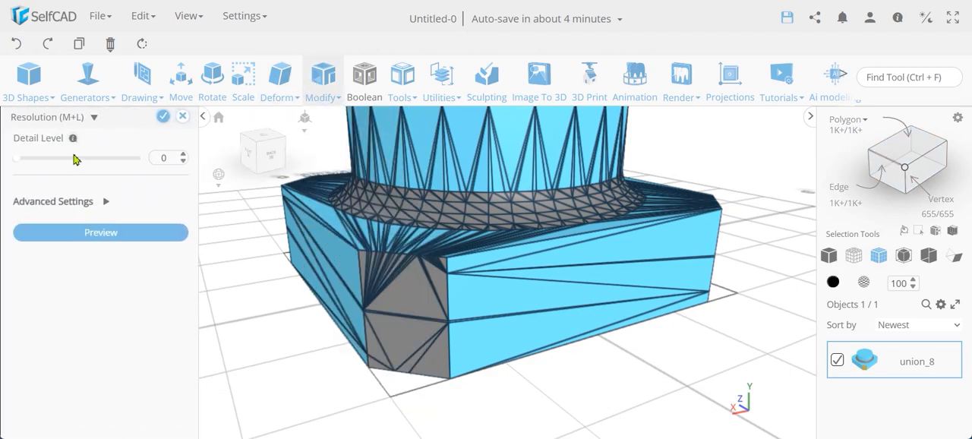
pyautogui.click(123, 159)
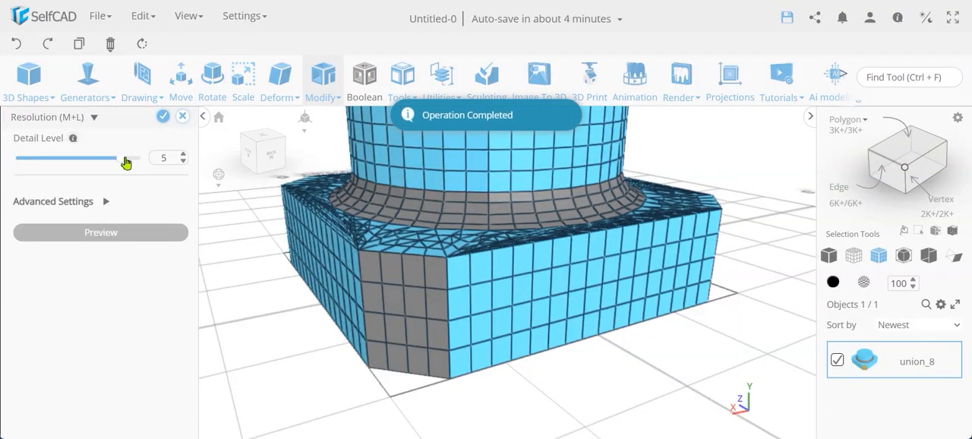
pyautogui.click(163, 116)
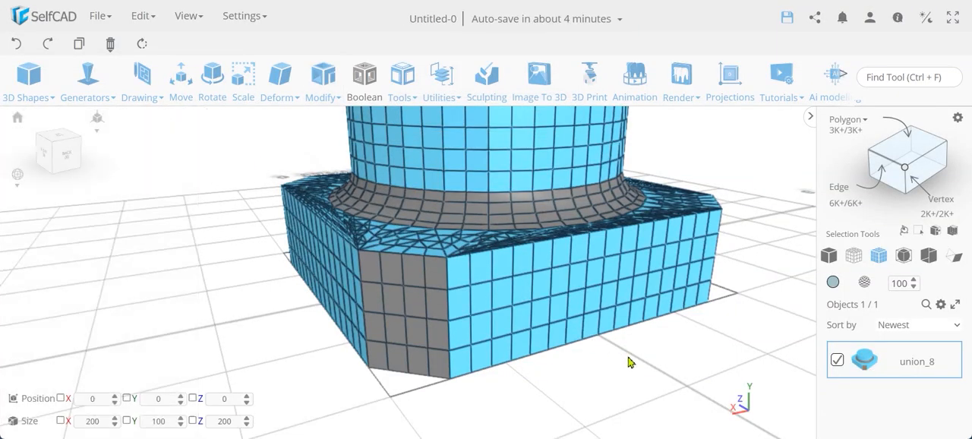
# - Select the four edge segments along one vertical side of the front grey chamfer face
pyautogui.click(883, 161)
pyautogui.click(447, 278)
pyautogui.click(448, 305)
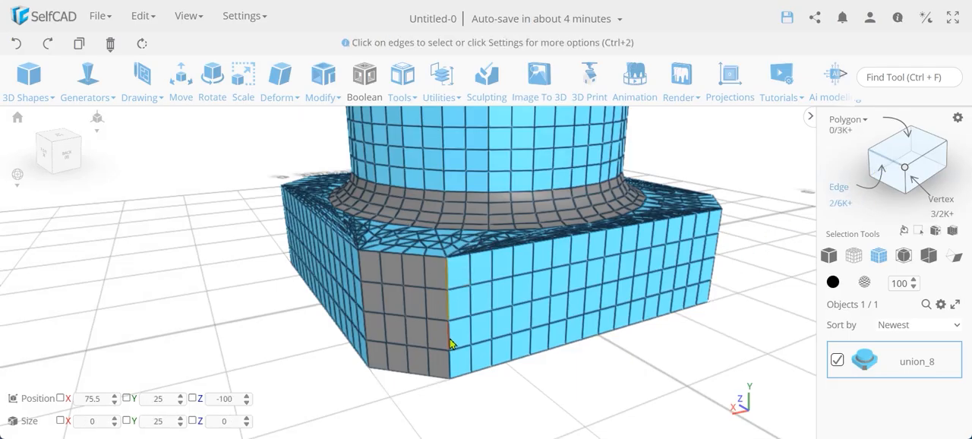
pyautogui.click(449, 335)
pyautogui.click(450, 364)
# - Preview an Offset chamfer with an intensity of 3.1 on the selected edge segments
pyautogui.click(317, 88)
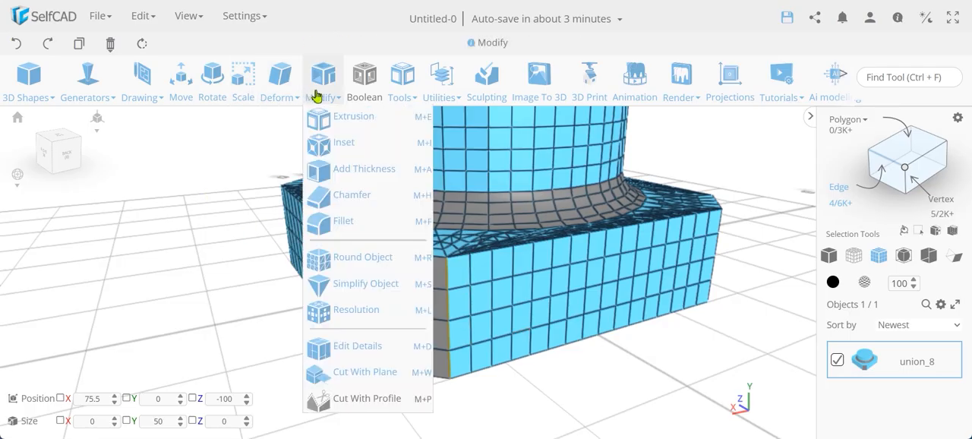
pyautogui.click(357, 199)
pyautogui.click(142, 281)
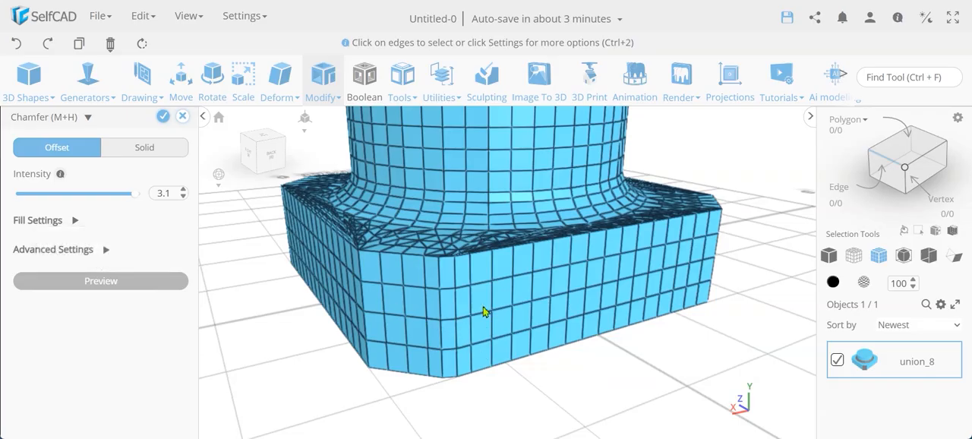
# - Change the chamfer to Solid with an intensity of 10 and preview it on the selected edge segments
pyautogui.doubleClick(163, 195)
pyautogui.write('10')
pyautogui.press('Return')
pyautogui.click(138, 150)
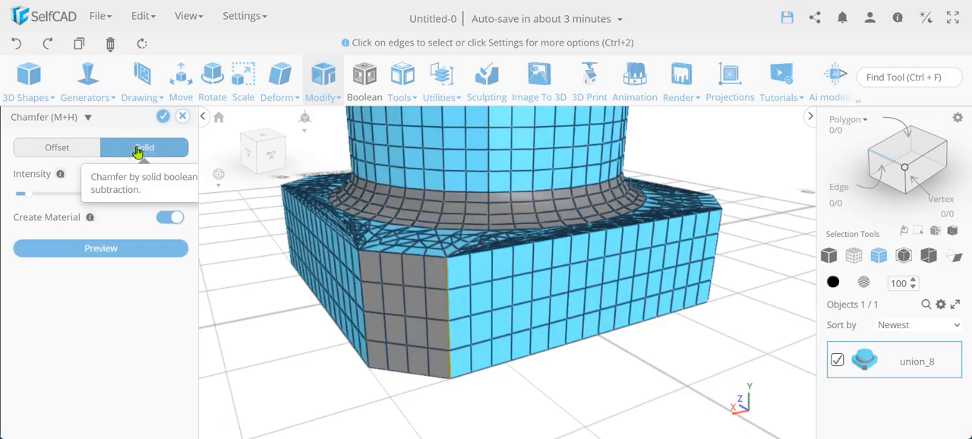
pyautogui.click(134, 252)
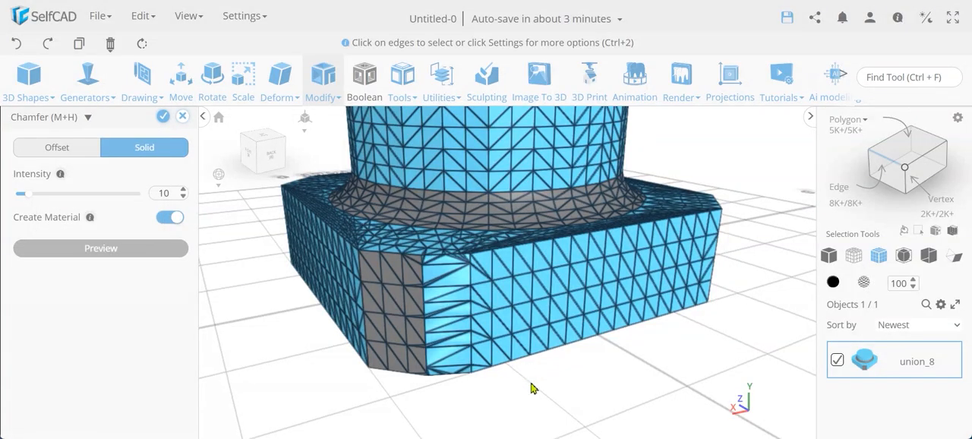
pyautogui.moveTo(531, 388)
pyautogui.mouseDown()
pyautogui.moveTo(497, 405)
pyautogui.moveTo(443, 403)
pyautogui.moveTo(516, 391)
pyautogui.mouseUp()
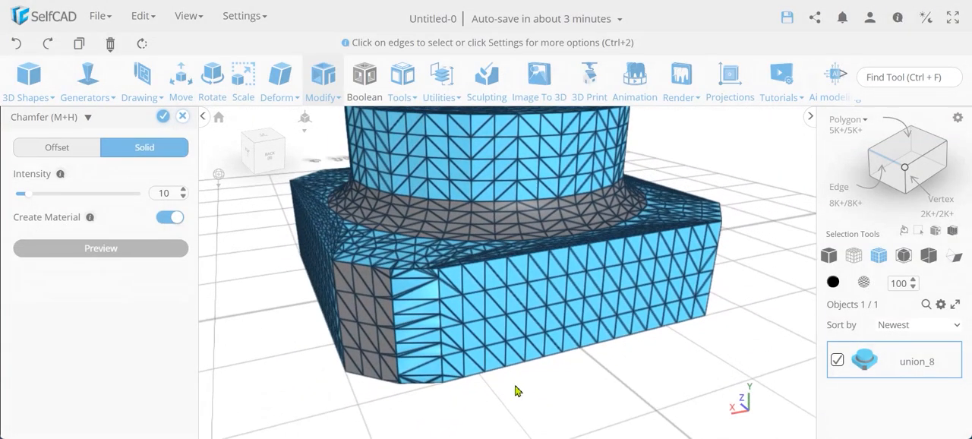
# - Compare the Solid chamfer with Create Material on and off, leave the option off and apply the chamfer
pyautogui.click(167, 218)
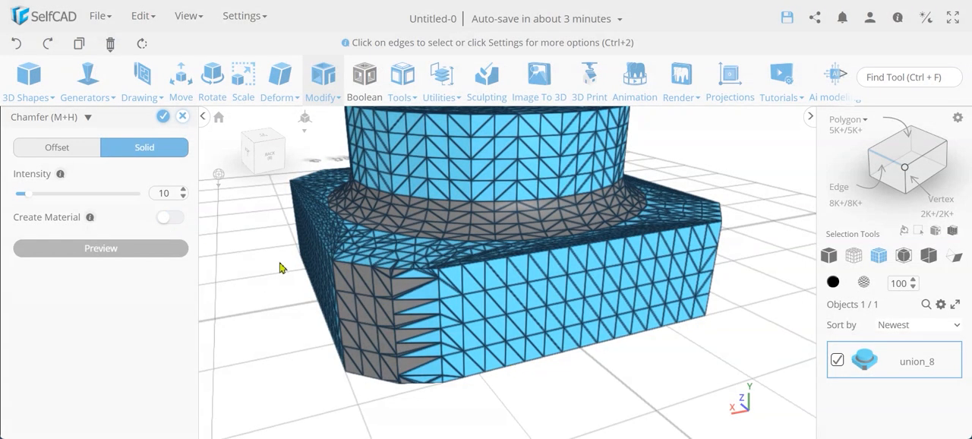
pyautogui.click(172, 218)
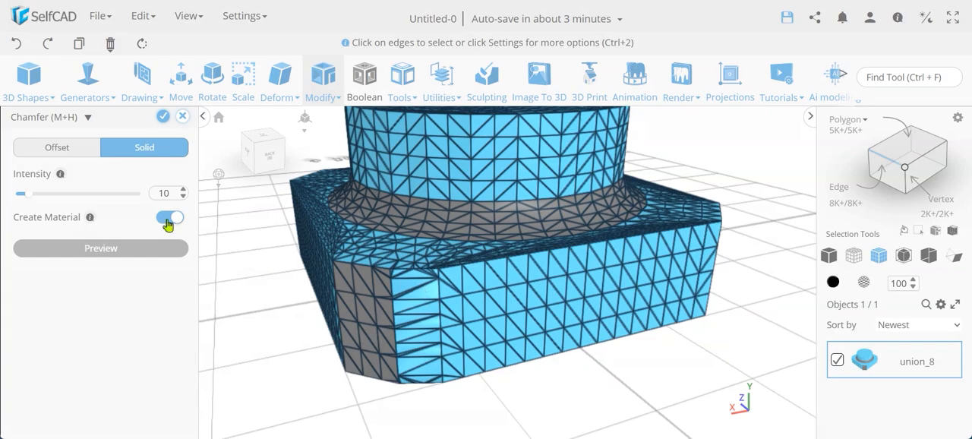
pyautogui.click(168, 220)
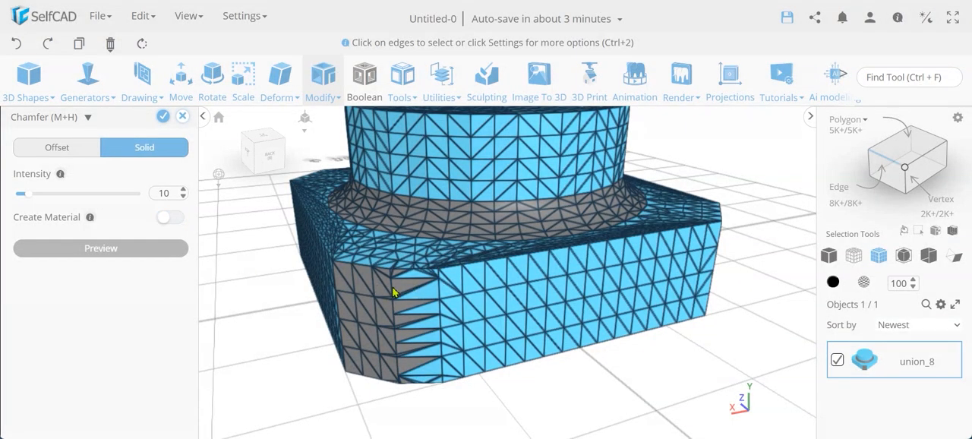
pyautogui.click(163, 118)
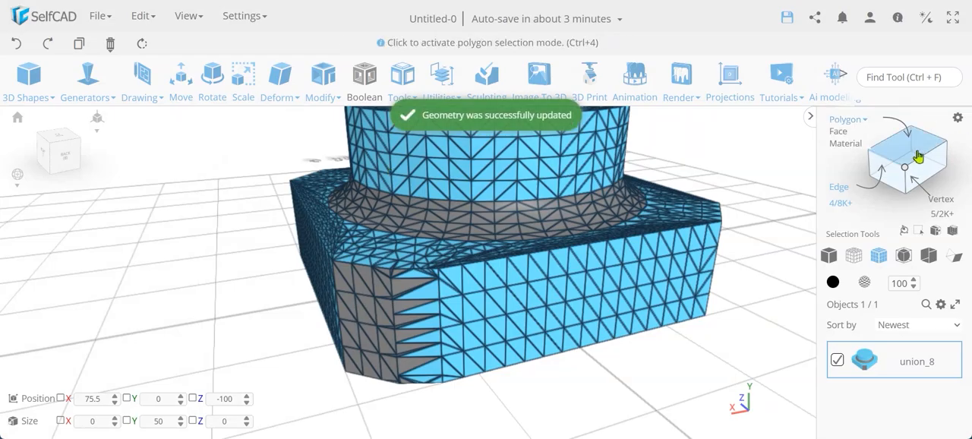
# - Activate polygon selection and examine the new chamfer's faces and the model's other corners from different angles
pyautogui.click(918, 155)
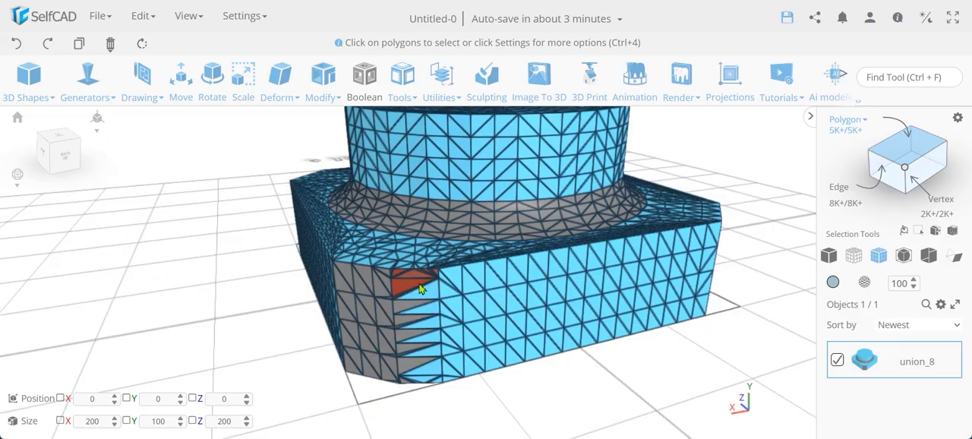
pyautogui.moveTo(271, 284); pyautogui.dragTo(495, 314, button='right')
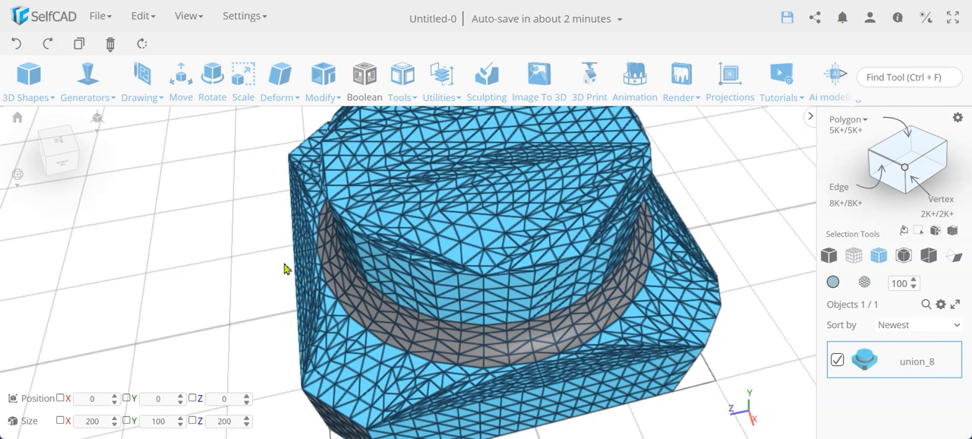
pyautogui.moveTo(283, 263); pyautogui.dragTo(337, 242, button='right')
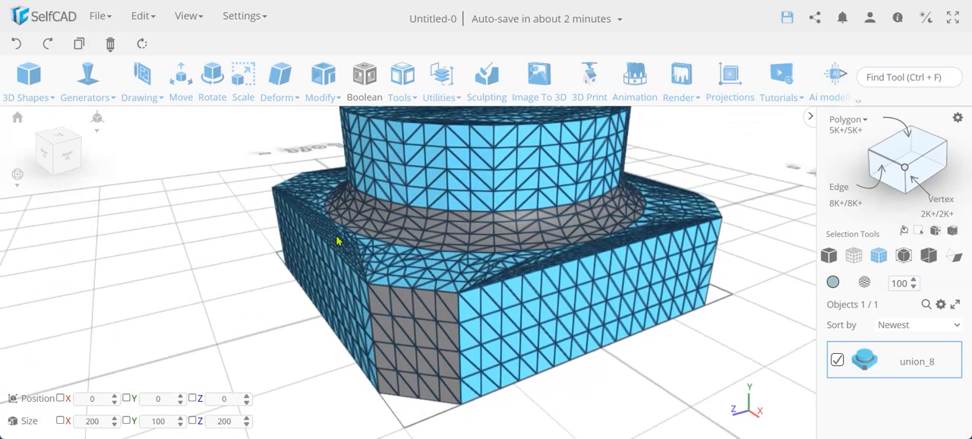